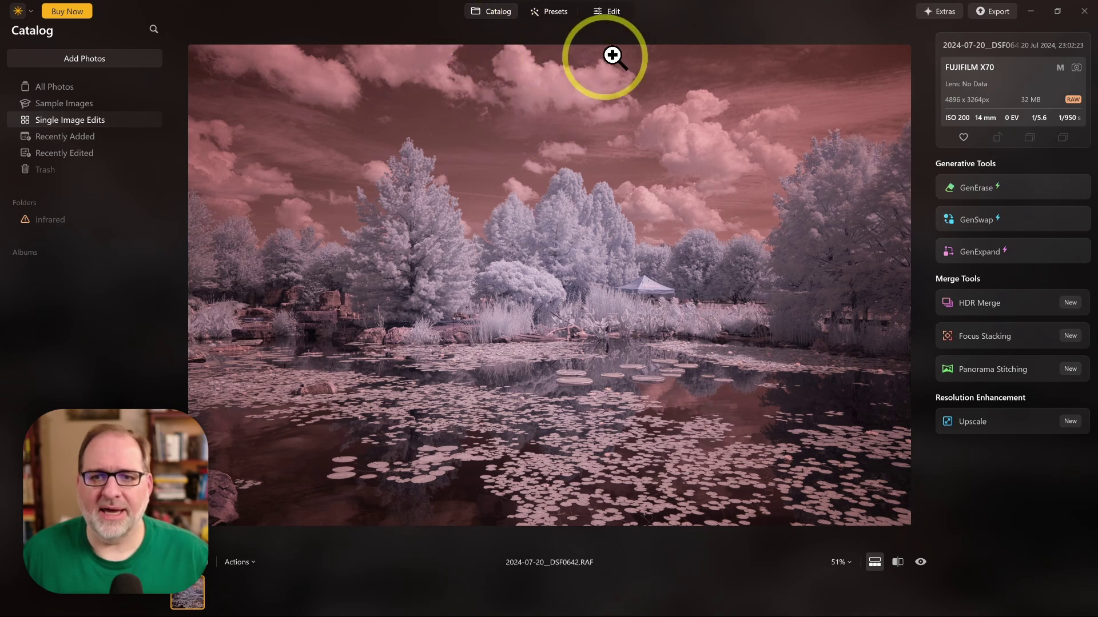
Step: Open the pond photo in the editor and show its default Develop RAW settings in the Edits list
{"action": "left_click", "coordinate": [609, 12]}
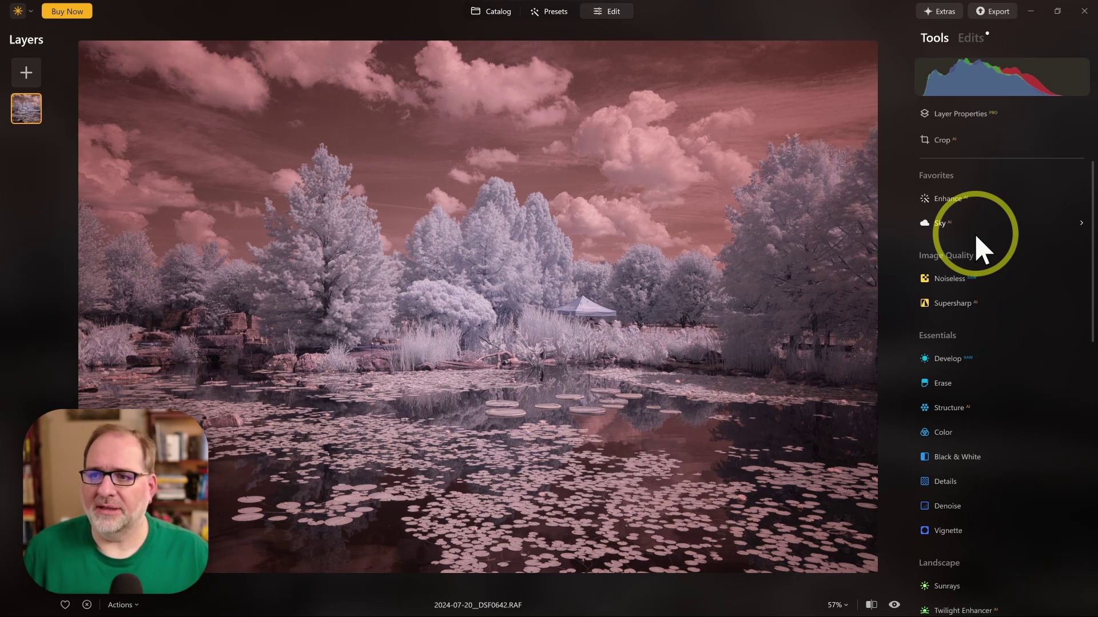
{"action": "left_click", "coordinate": [976, 45]}
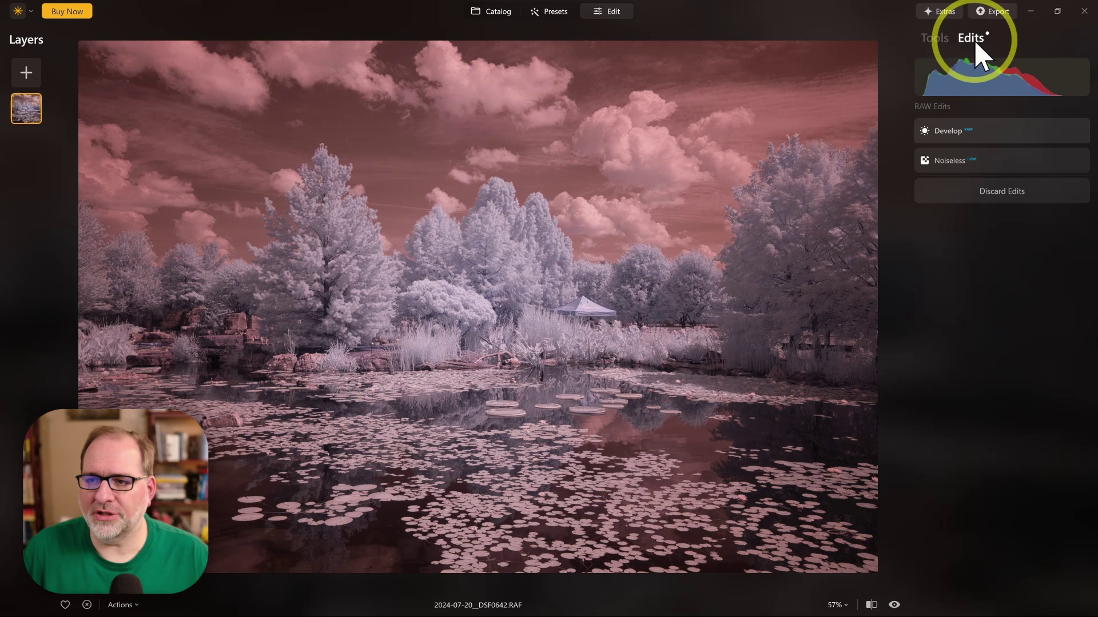
{"action": "left_click", "coordinate": [958, 131]}
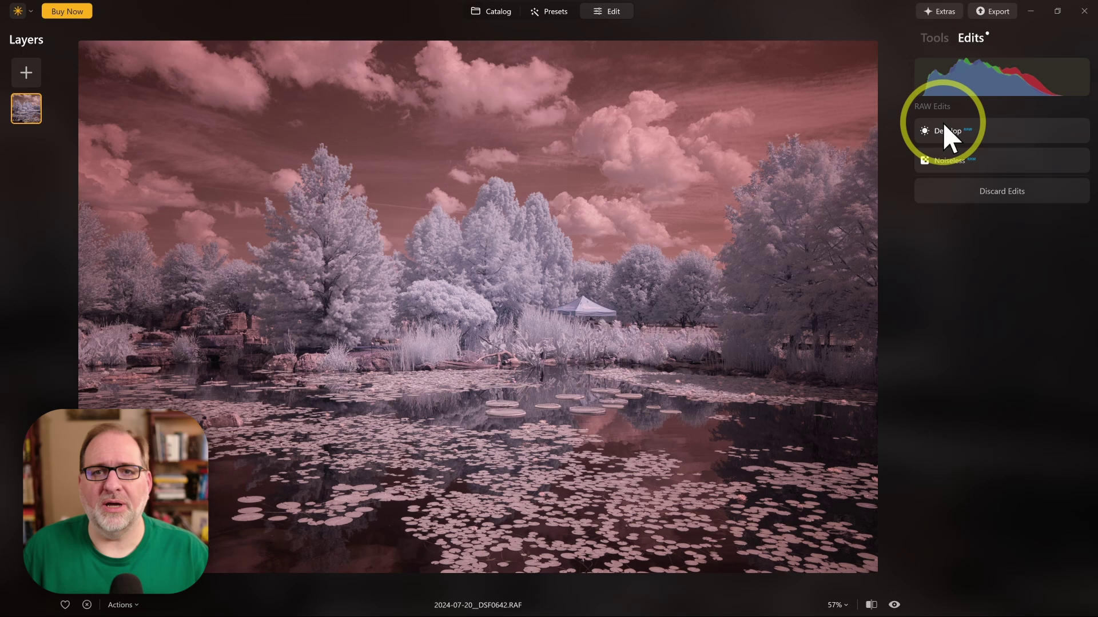
{"action": "left_click", "coordinate": [938, 39]}
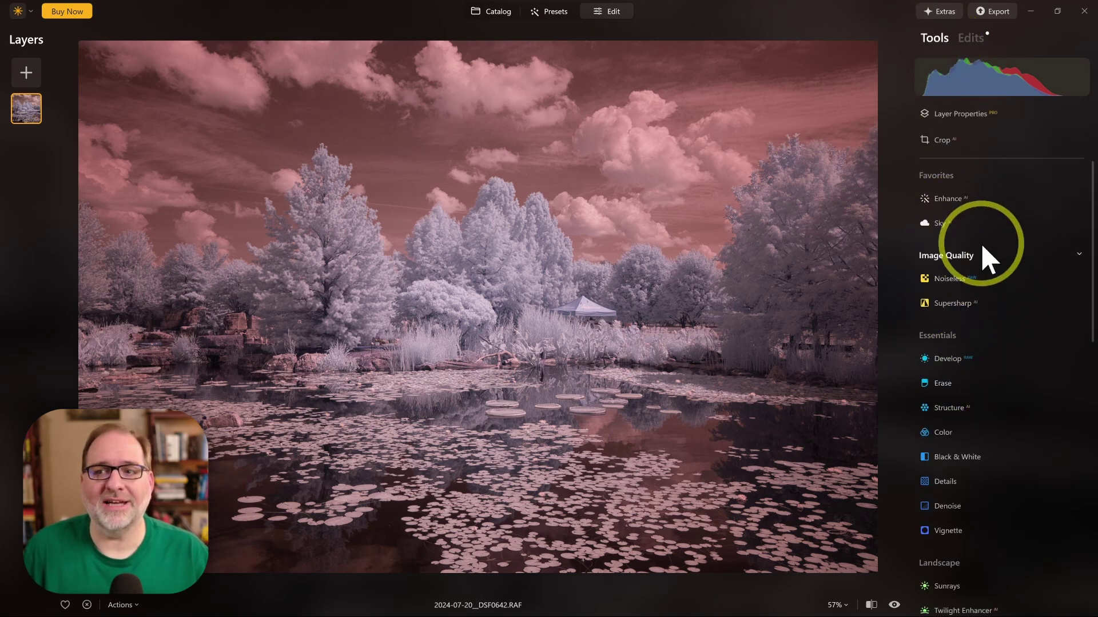
{"action": "left_click", "coordinate": [971, 39]}
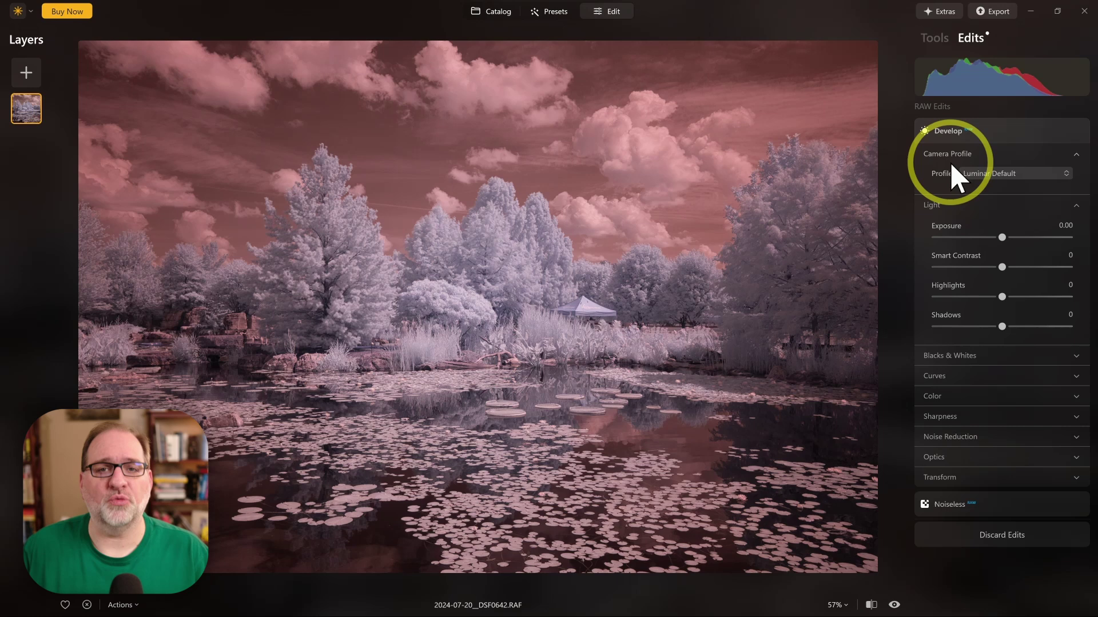
Step: Choose Fujifilm X70 Infrared Temp -50 as the Develop camera profile
{"action": "left_click", "coordinate": [1012, 174]}
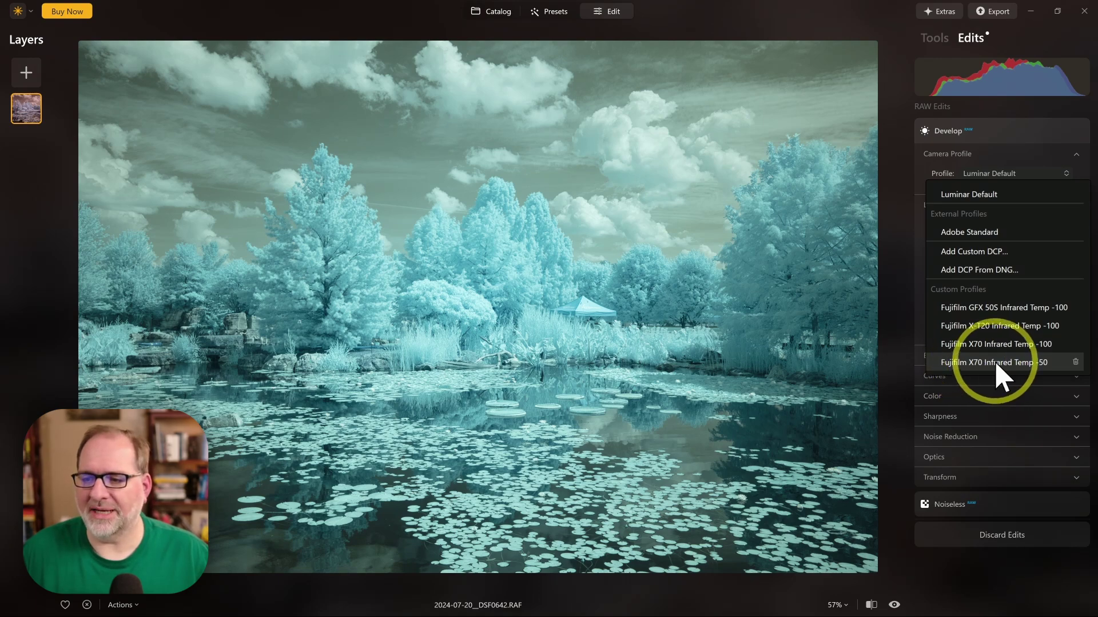
{"action": "left_click", "coordinate": [998, 366]}
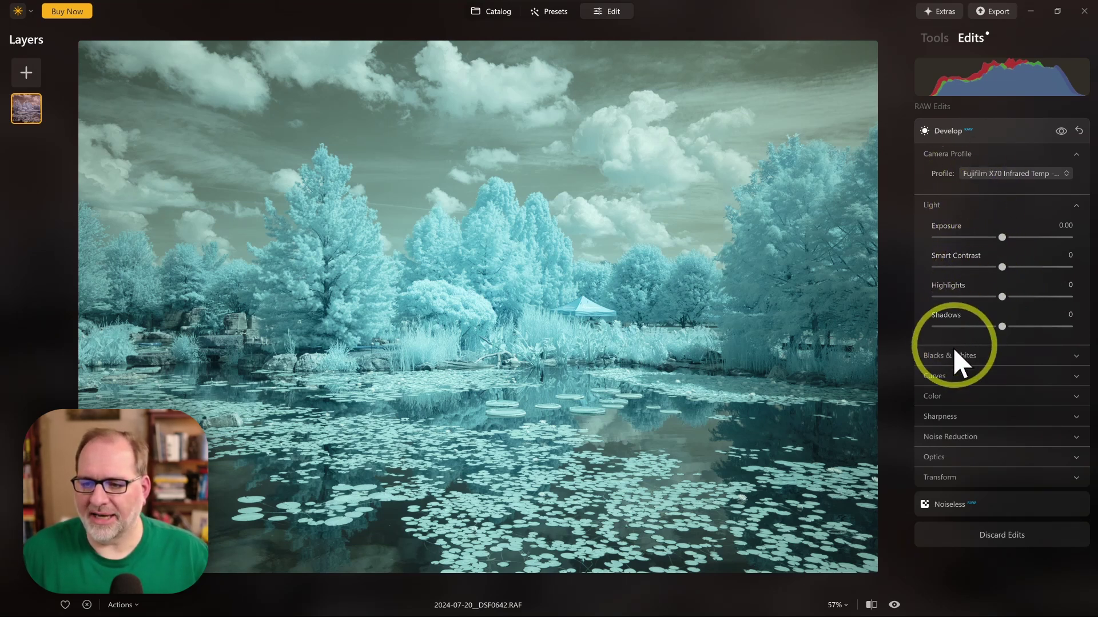
Step: Sample a neutral cloud with the white balance eyedropper, giving Temperature 2810 and Tint -18
{"action": "left_click", "coordinate": [932, 396]}
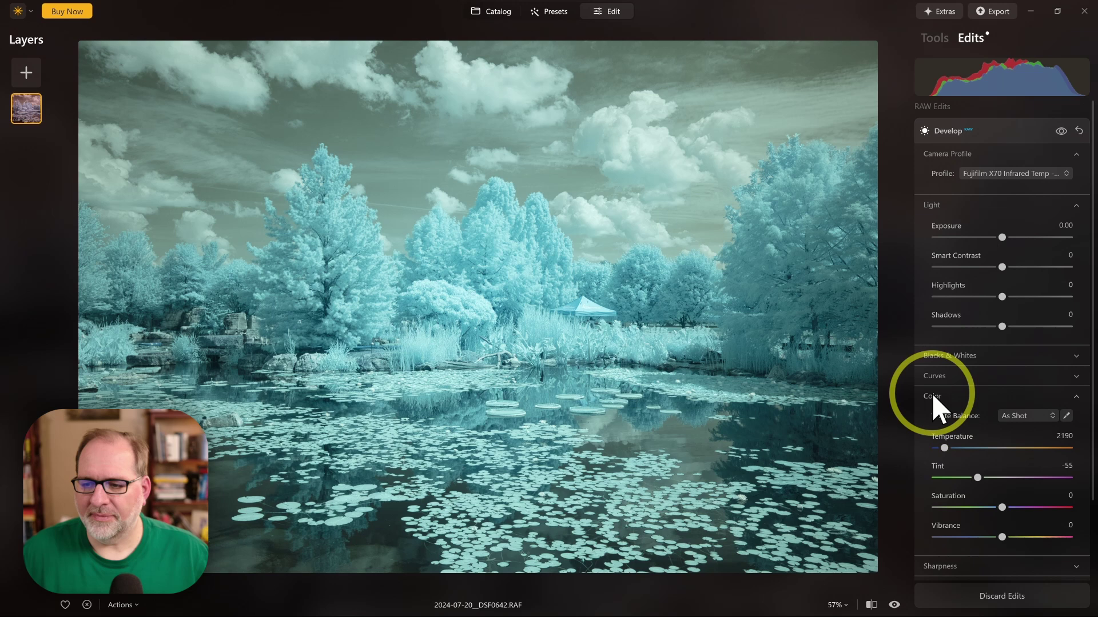
{"action": "left_click", "coordinate": [1067, 416]}
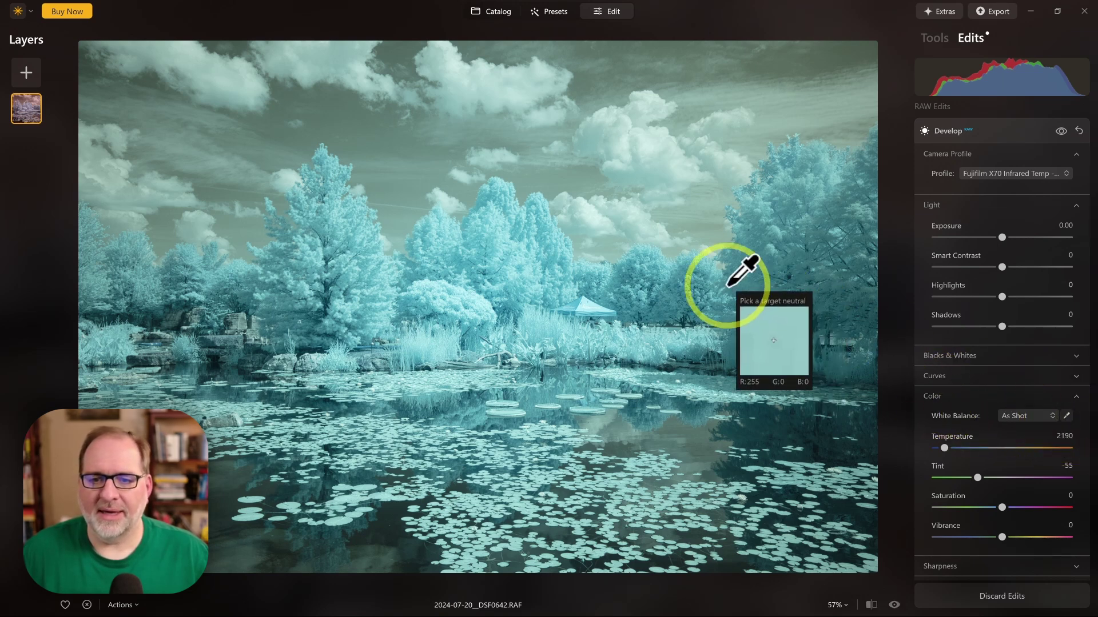
{"action": "left_click", "coordinate": [576, 220]}
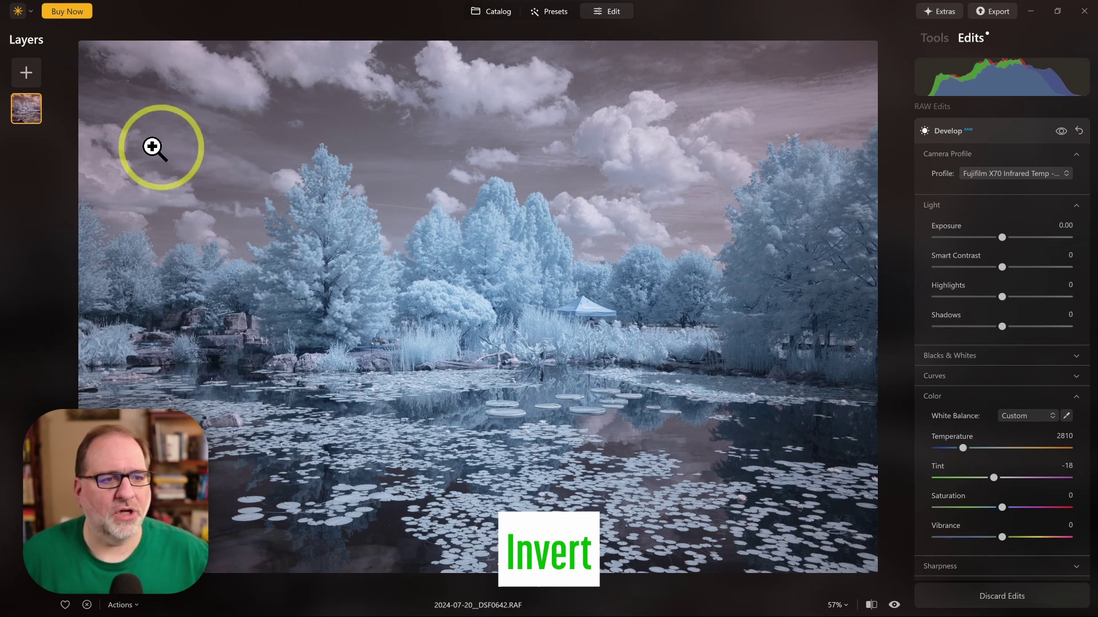
Step: Duplicate the photo layer and invert the copy's master tone curve by swapping its endpoints
{"action": "right_click", "coordinate": [31, 114]}
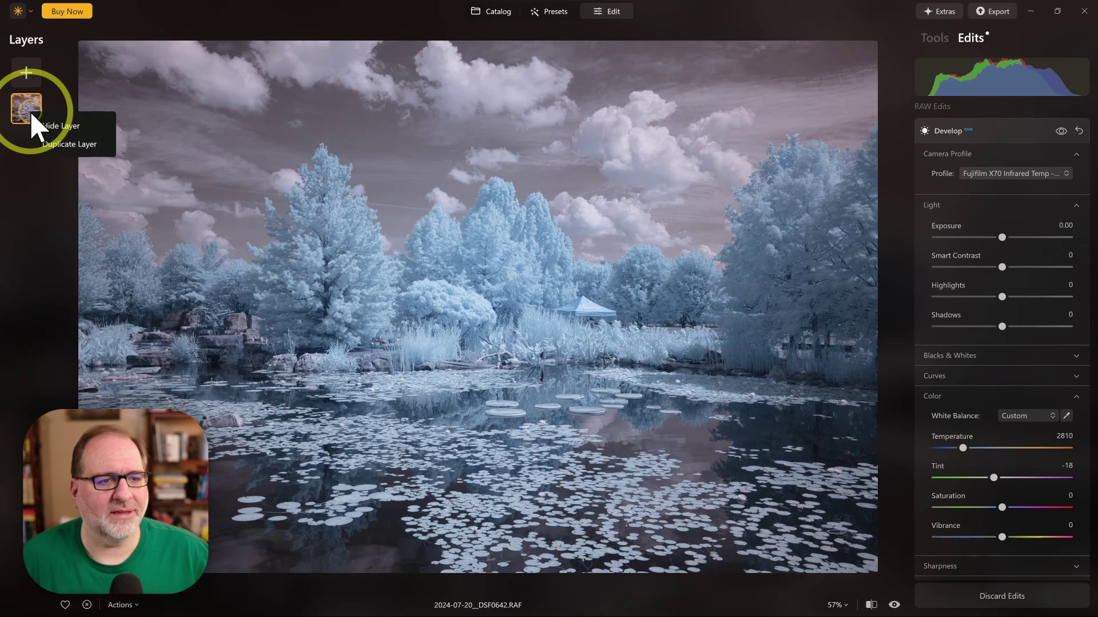
{"action": "left_click", "coordinate": [72, 146]}
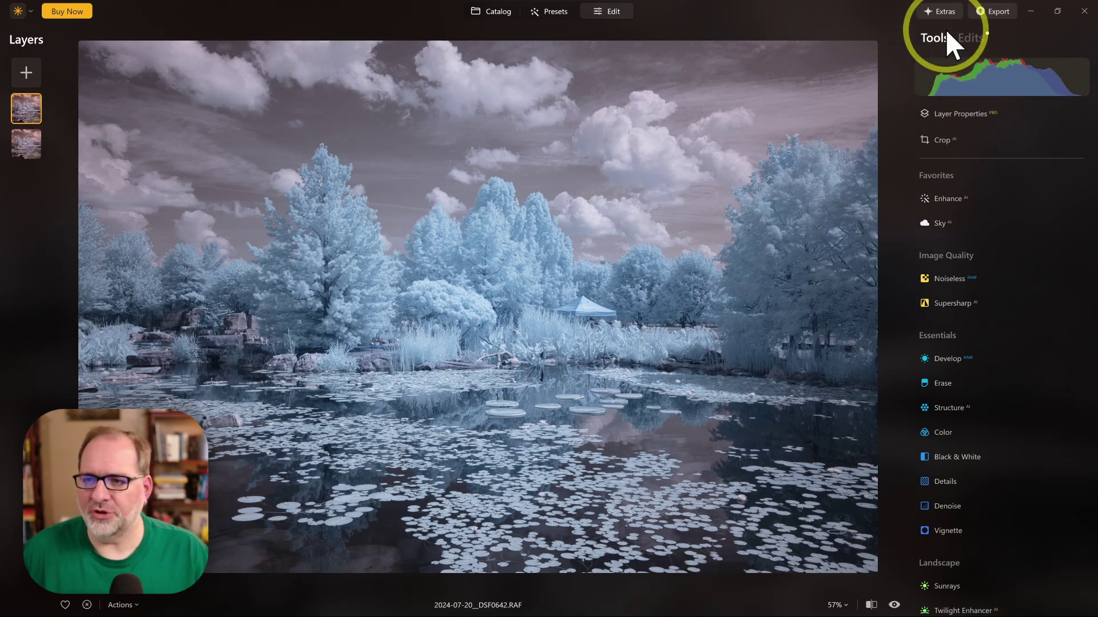
{"action": "left_click", "coordinate": [946, 365]}
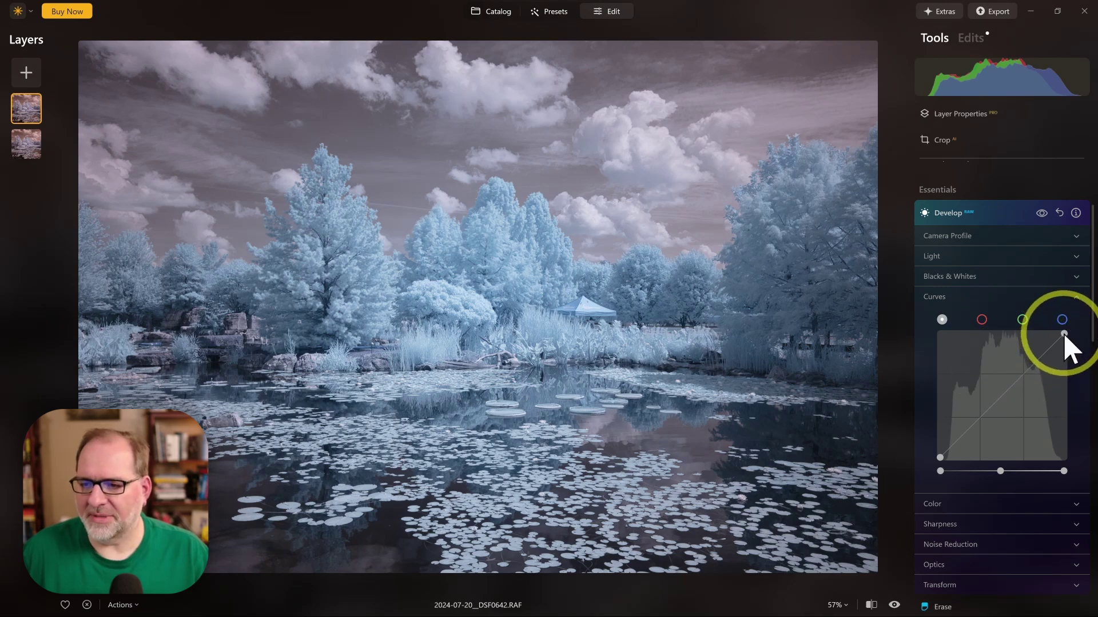
{"action": "left_click_drag", "start_coordinate": [1063, 334], "coordinate": [1061, 460]}
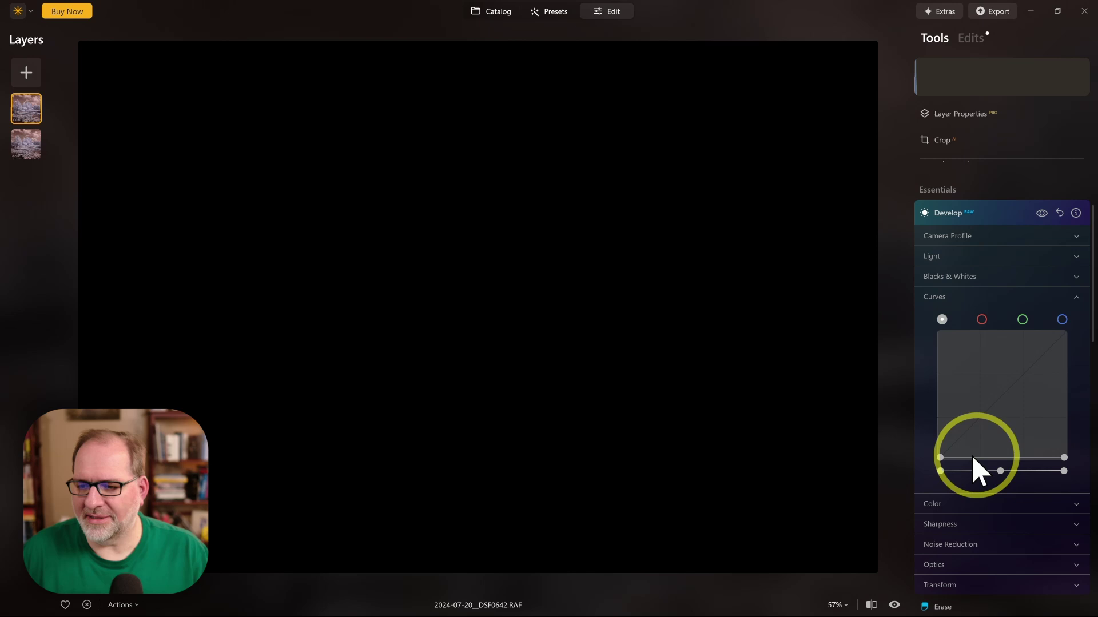
{"action": "left_click_drag", "start_coordinate": [942, 458], "coordinate": [936, 356]}
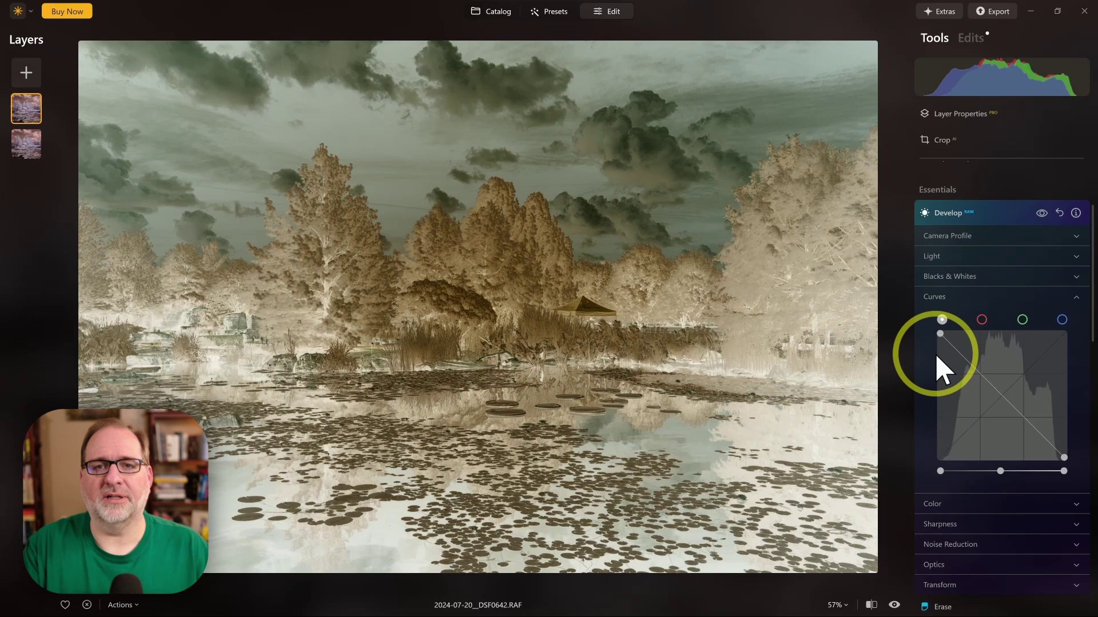
Step: Set the inverted duplicate layer's blend mode to Hue in Layer Properties
{"action": "left_click", "coordinate": [956, 115]}
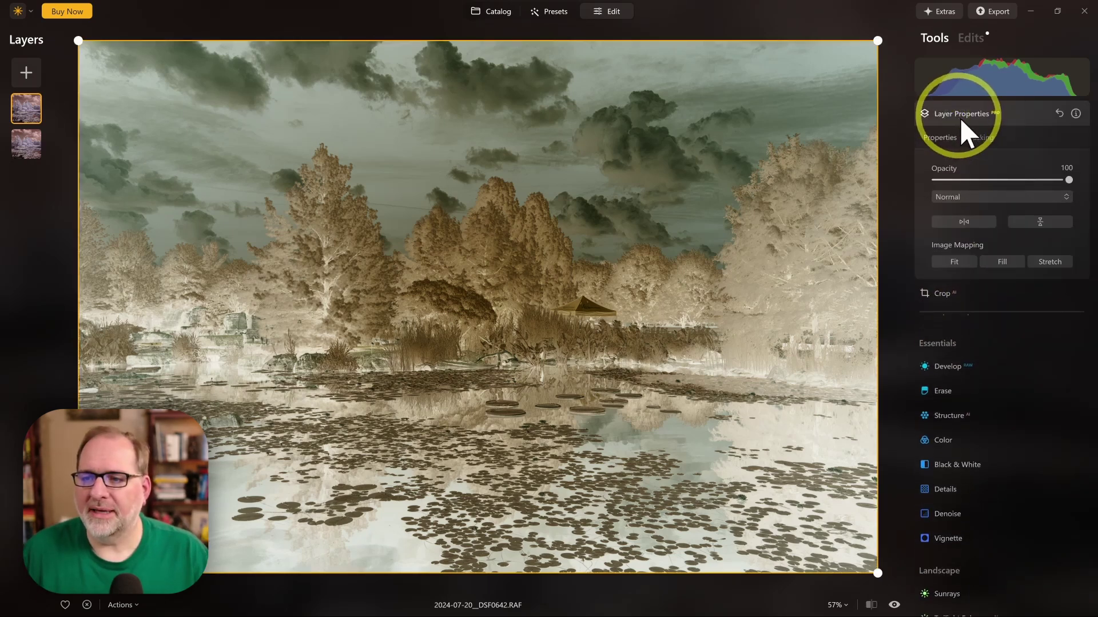
{"action": "left_click", "coordinate": [952, 197]}
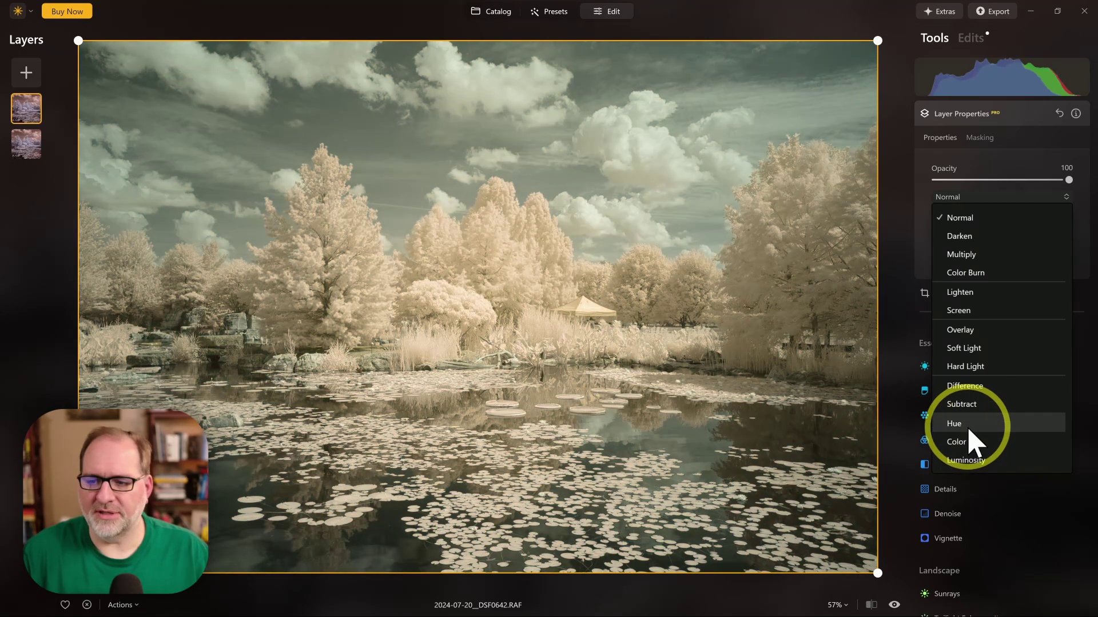
{"action": "left_click", "coordinate": [971, 426]}
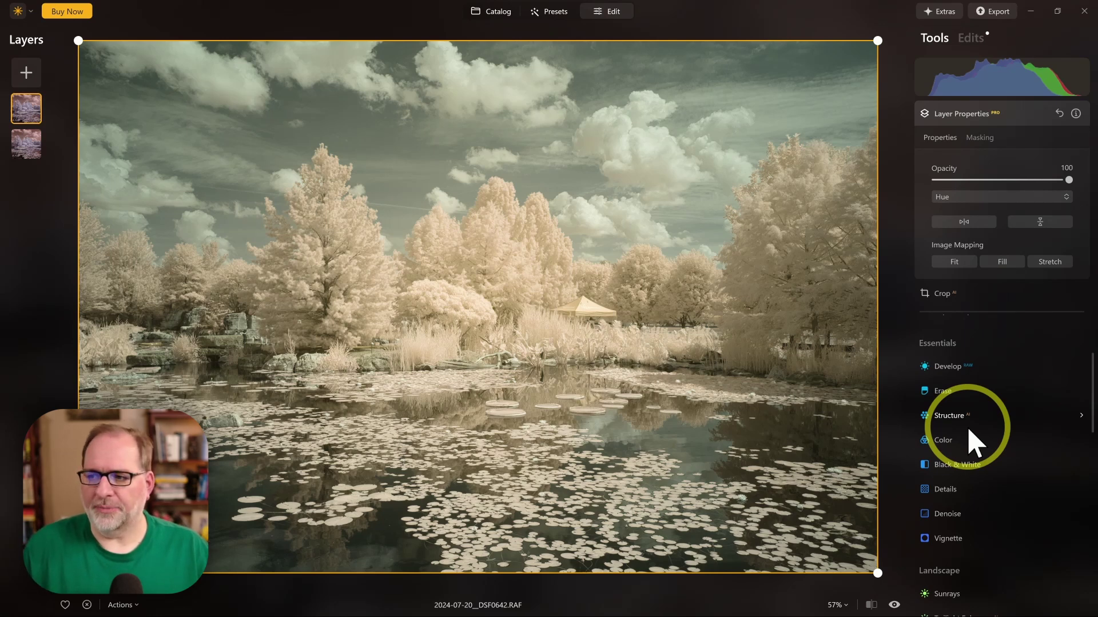
Step: Hide the inverted top layer and select the original photo layer beneath it
{"action": "right_click", "coordinate": [30, 114]}
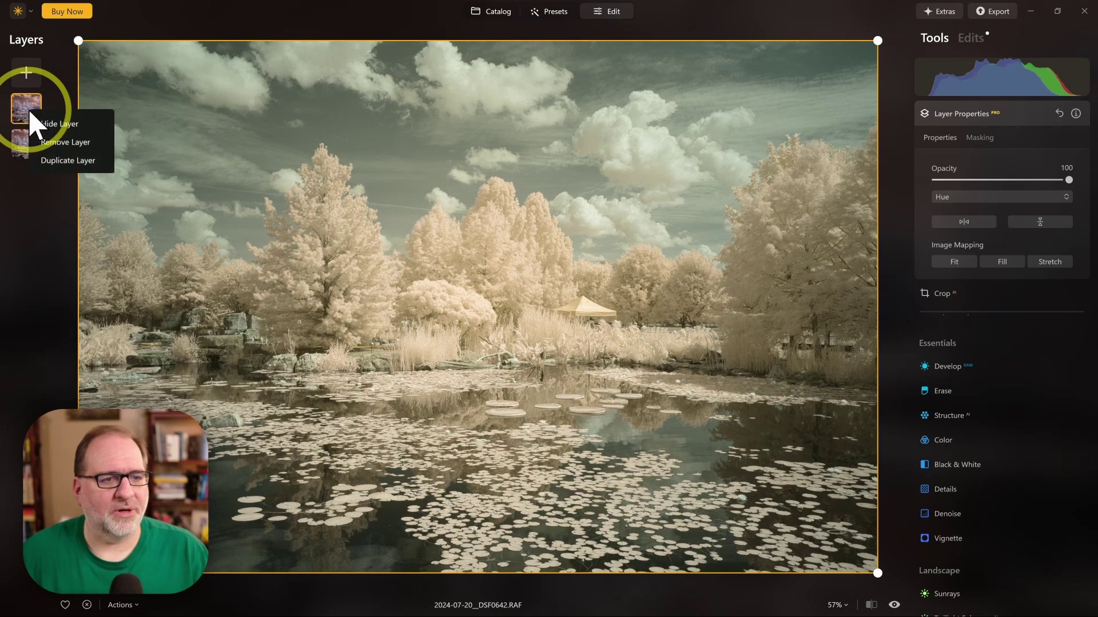
{"action": "left_click", "coordinate": [62, 123]}
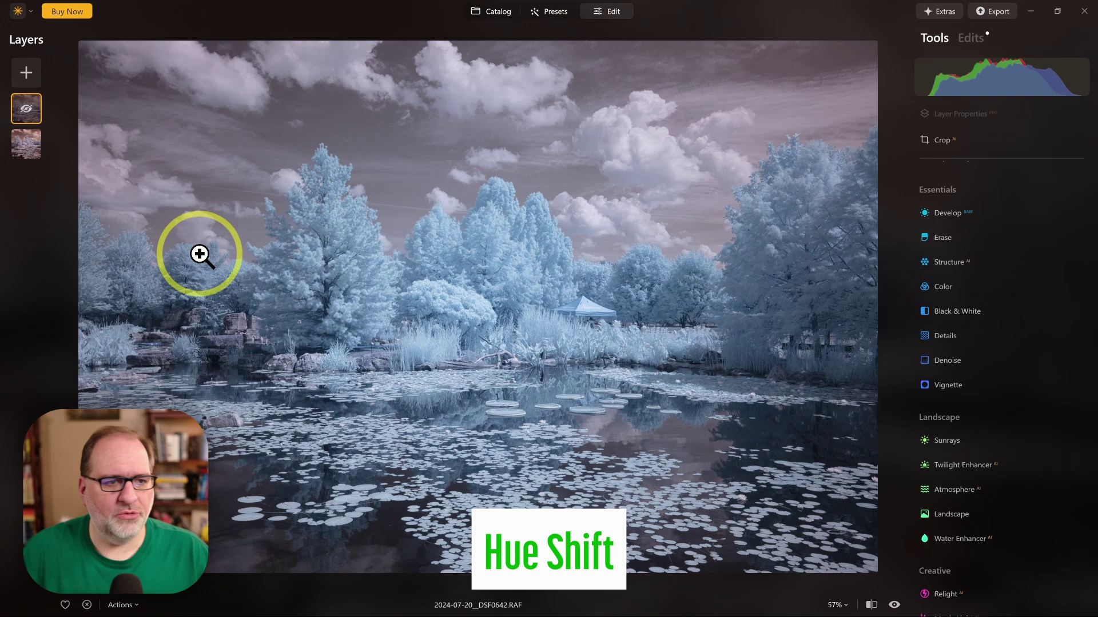
{"action": "left_click", "coordinate": [35, 148]}
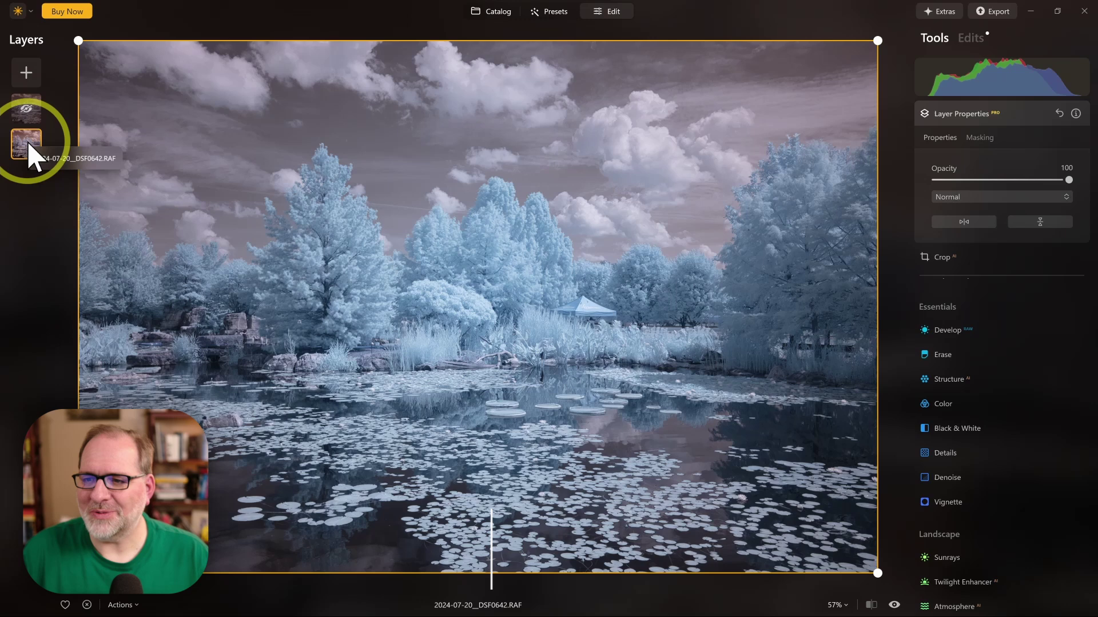
Step: Set the original layer's HSL Hue Shift to -158 in the Color tool
{"action": "left_click", "coordinate": [943, 403]}
{"action": "left_click", "coordinate": [943, 351]}
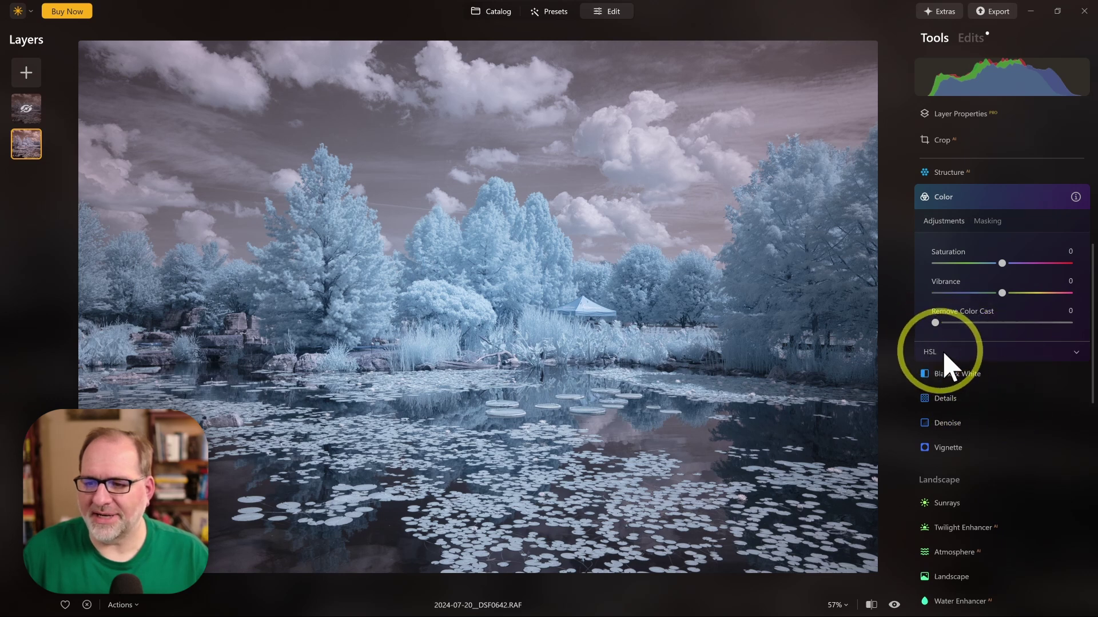
{"action": "left_click", "coordinate": [991, 352]}
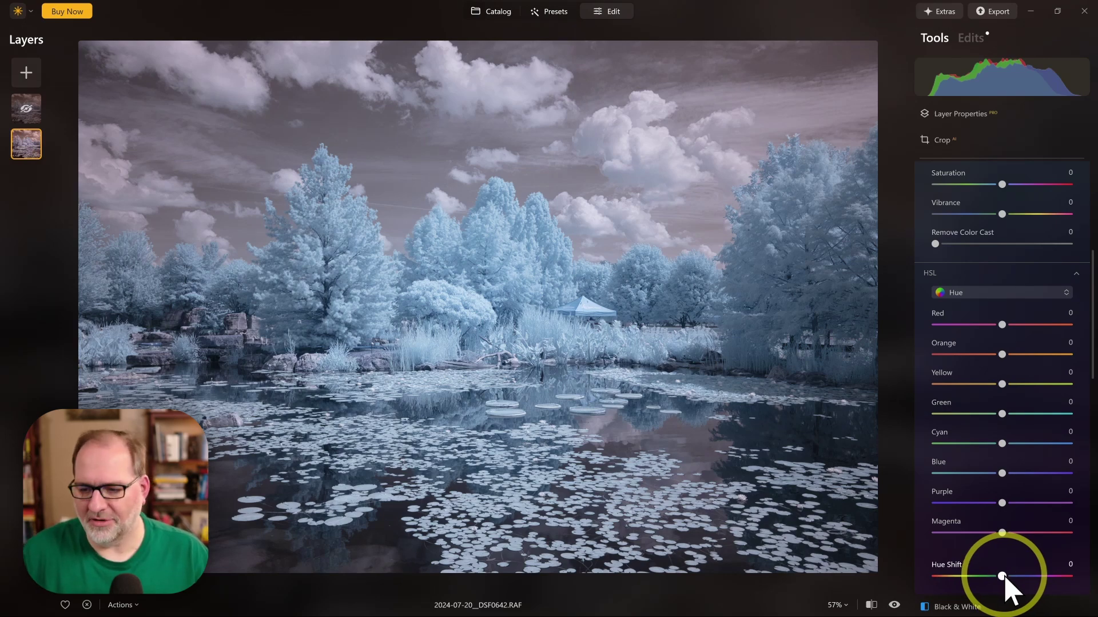
{"action": "left_click_drag", "start_coordinate": [1001, 576], "coordinate": [1069, 576]}
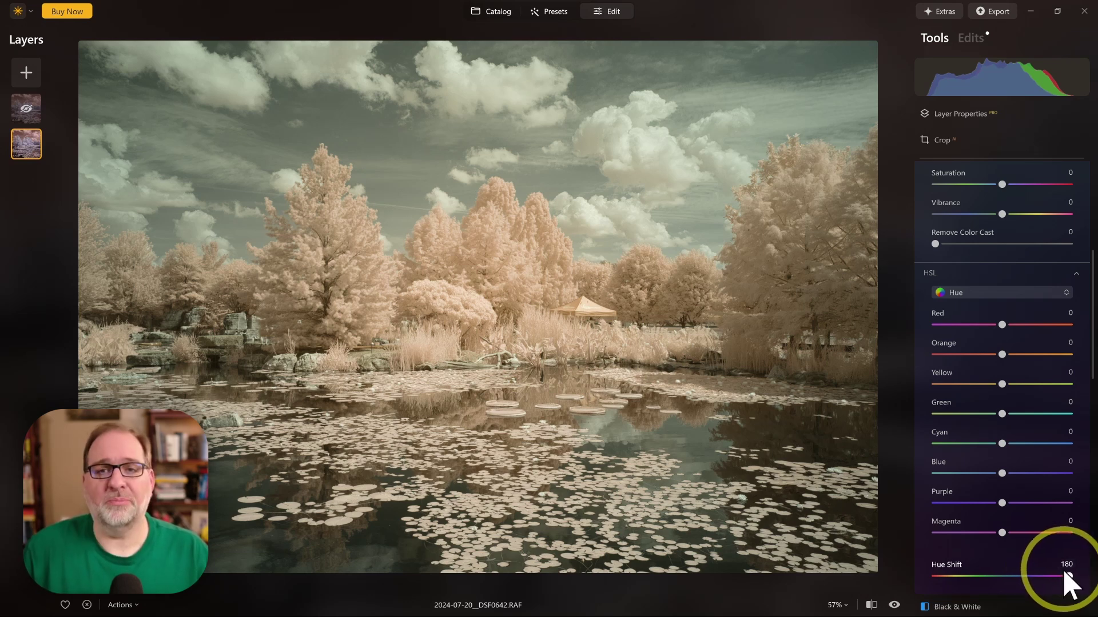
{"action": "left_click_drag", "start_coordinate": [1068, 576], "coordinate": [948, 580]}
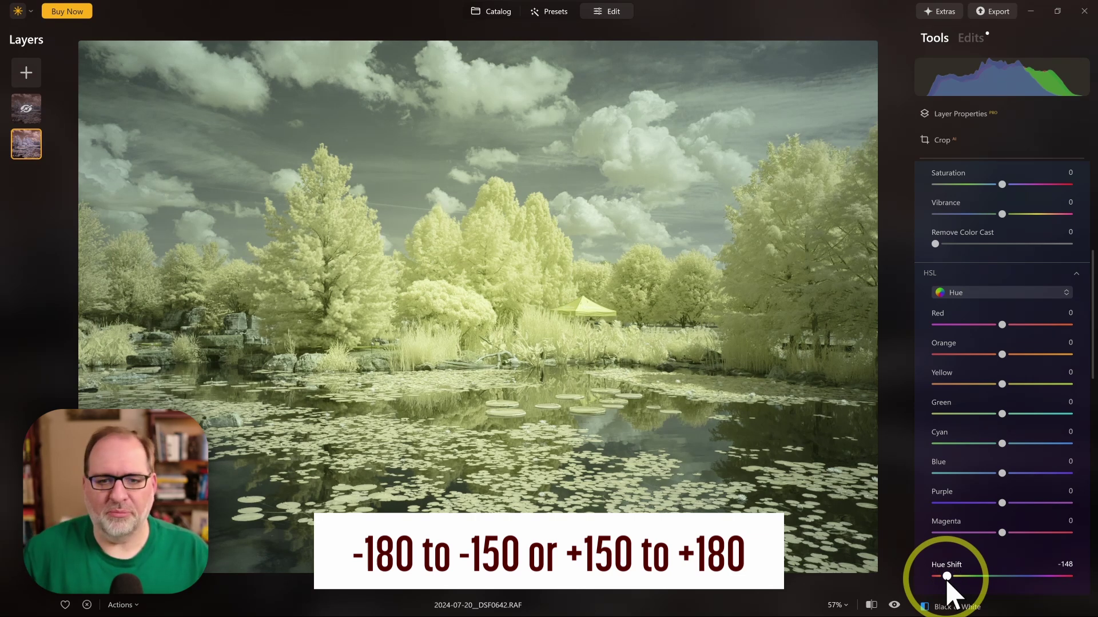
{"action": "left_click_drag", "start_coordinate": [947, 578], "coordinate": [943, 578]}
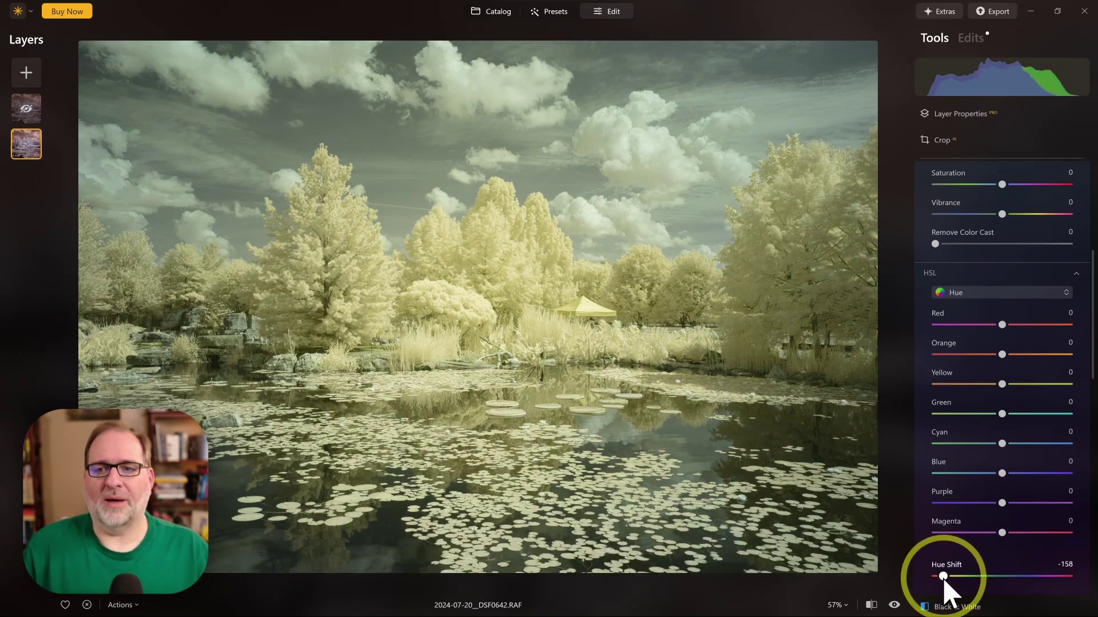
Step: Reset the Color edit on the original layer and expand its Develop RAW settings
{"action": "scroll", "coordinate": [1023, 452], "scroll_direction": "up", "scroll_amount": 5}
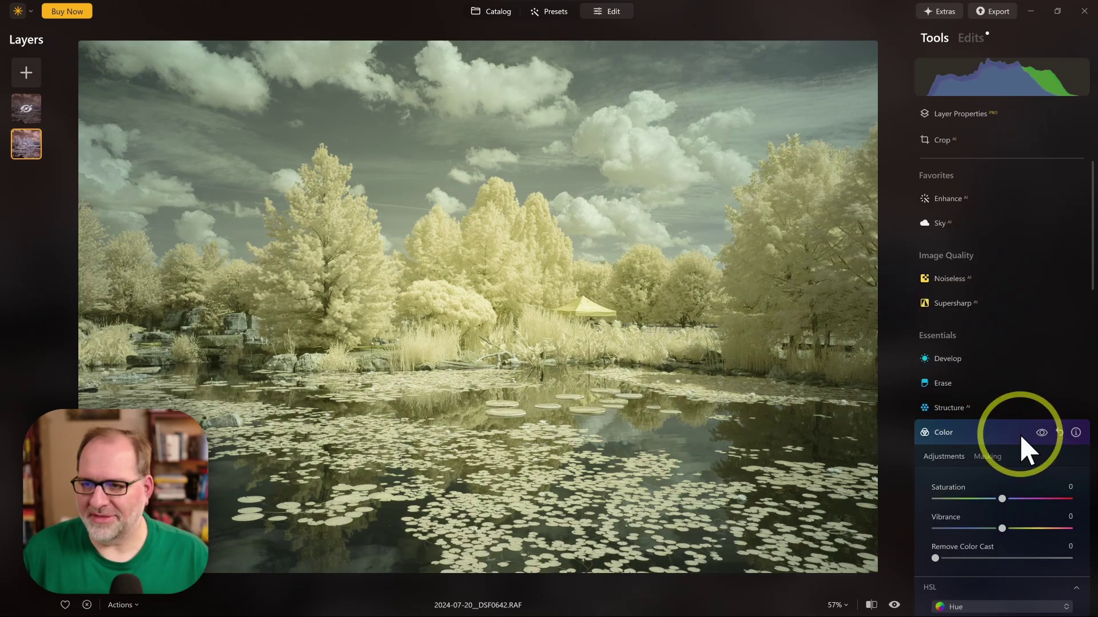
{"action": "left_click", "coordinate": [974, 43]}
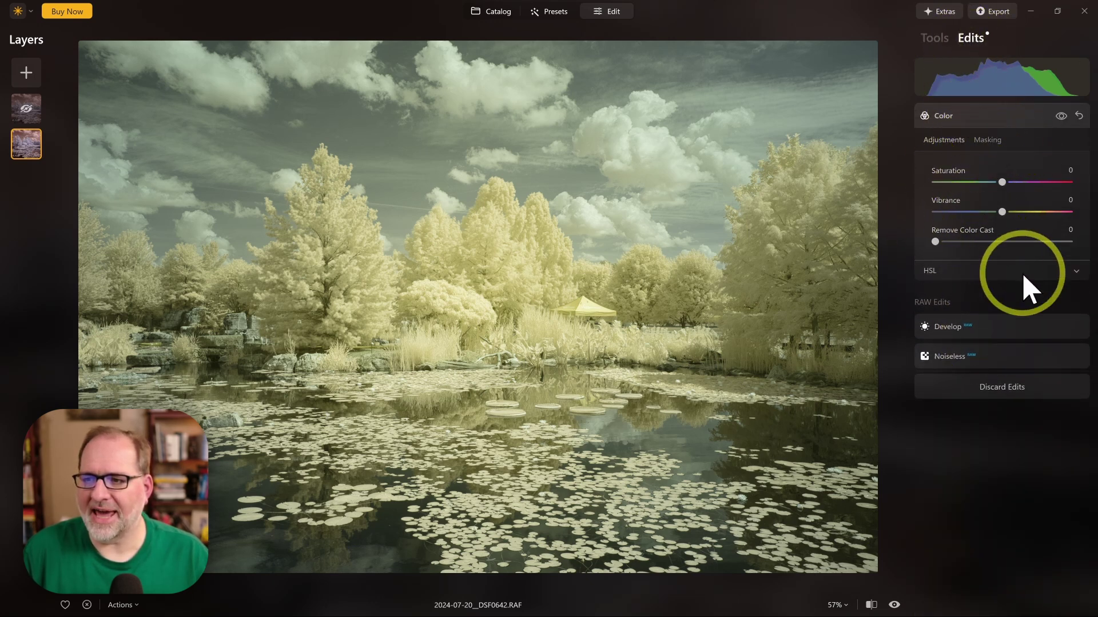
{"action": "left_click", "coordinate": [1077, 117]}
{"action": "left_click", "coordinate": [1000, 131]}
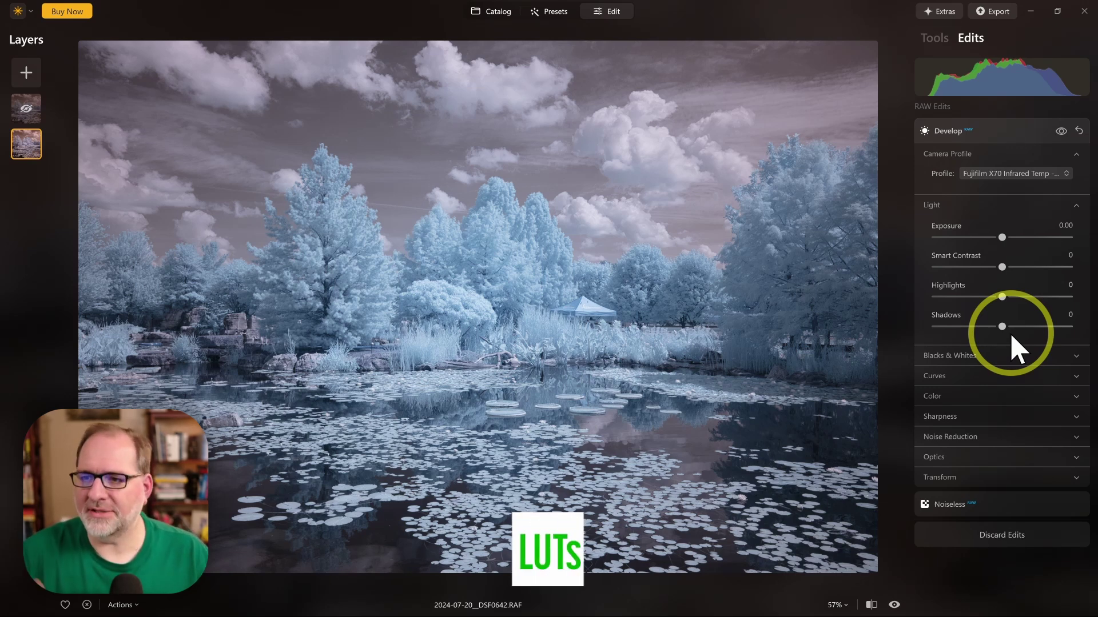
Step: Expand the Creative Mood tool and raise its Amount to 100
{"action": "left_click", "coordinate": [935, 38]}
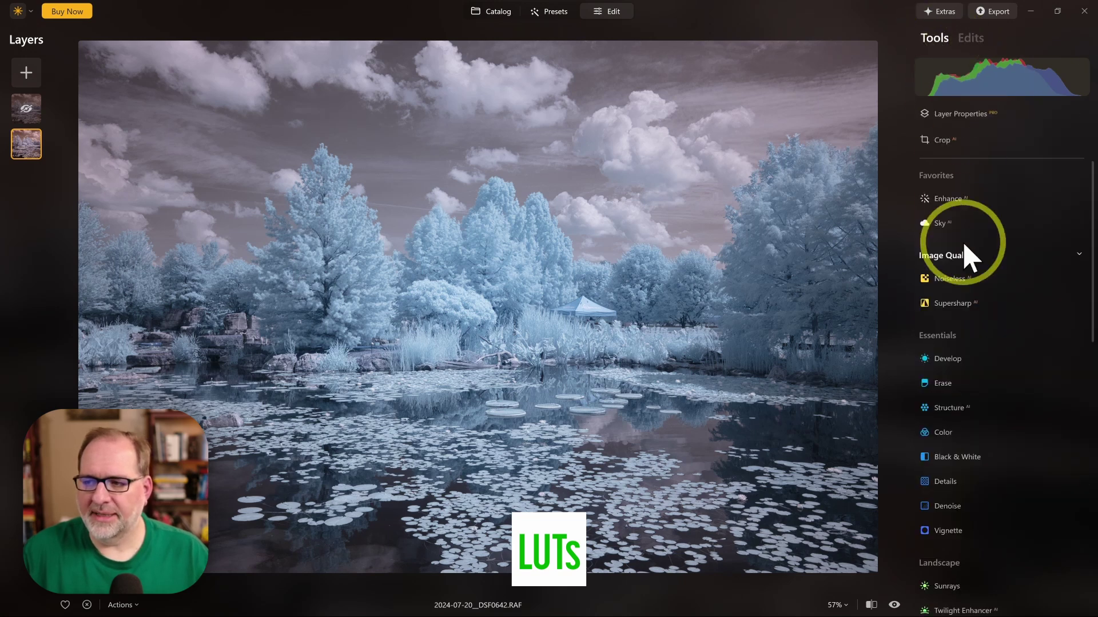
{"action": "scroll", "coordinate": [970, 257], "scroll_direction": "down", "scroll_amount": 10}
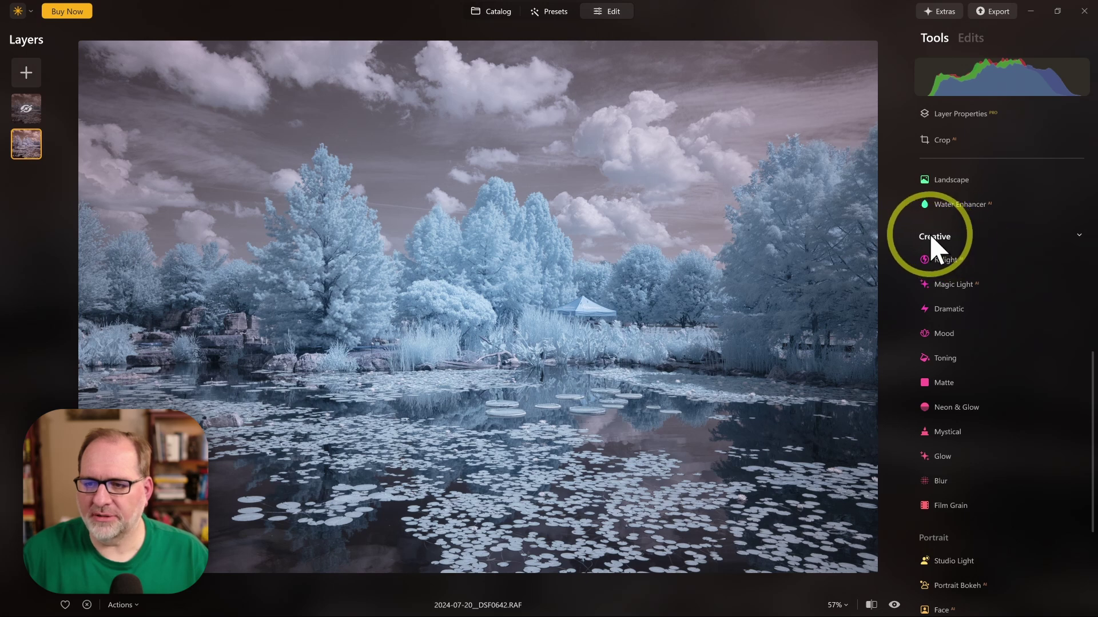
{"action": "left_click", "coordinate": [944, 337]}
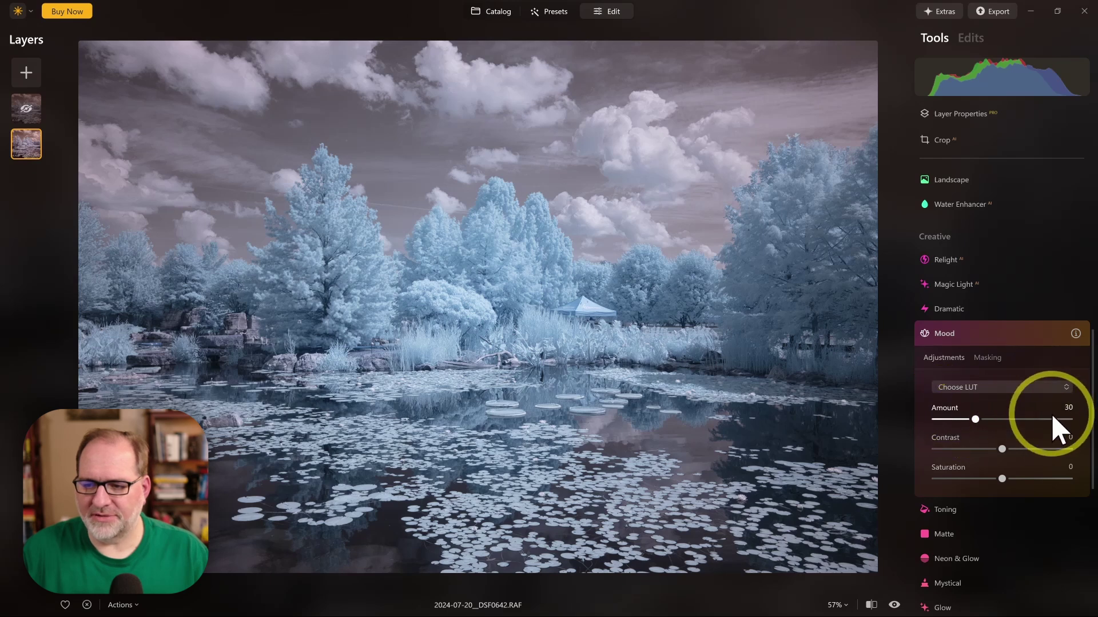
{"action": "left_click_drag", "start_coordinate": [981, 421], "coordinate": [1050, 423]}
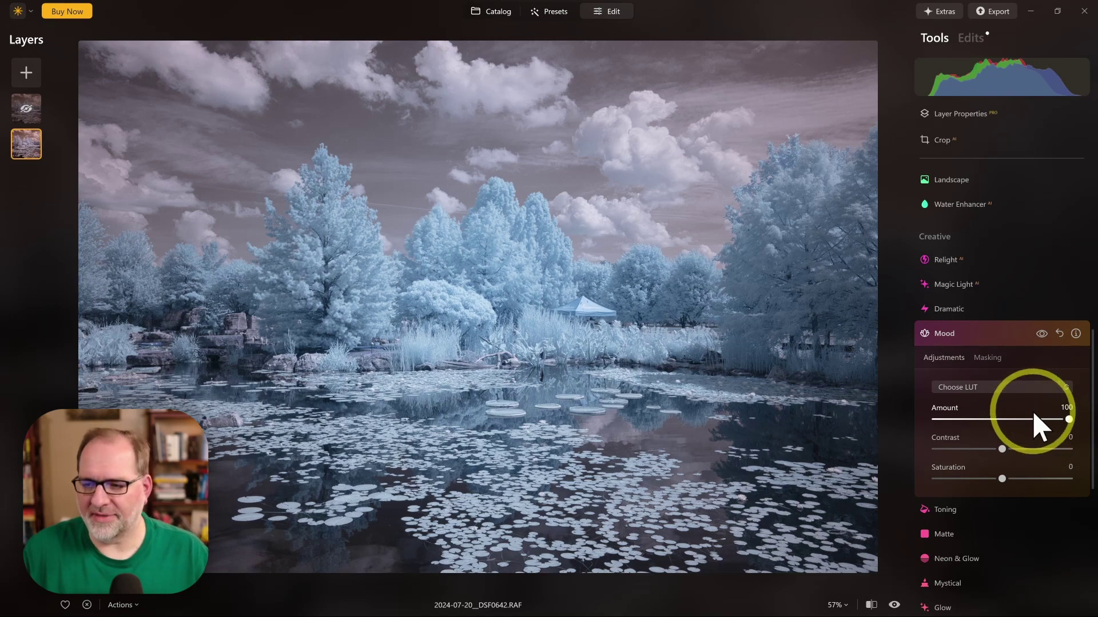
{"action": "left_click", "coordinate": [1046, 395]}
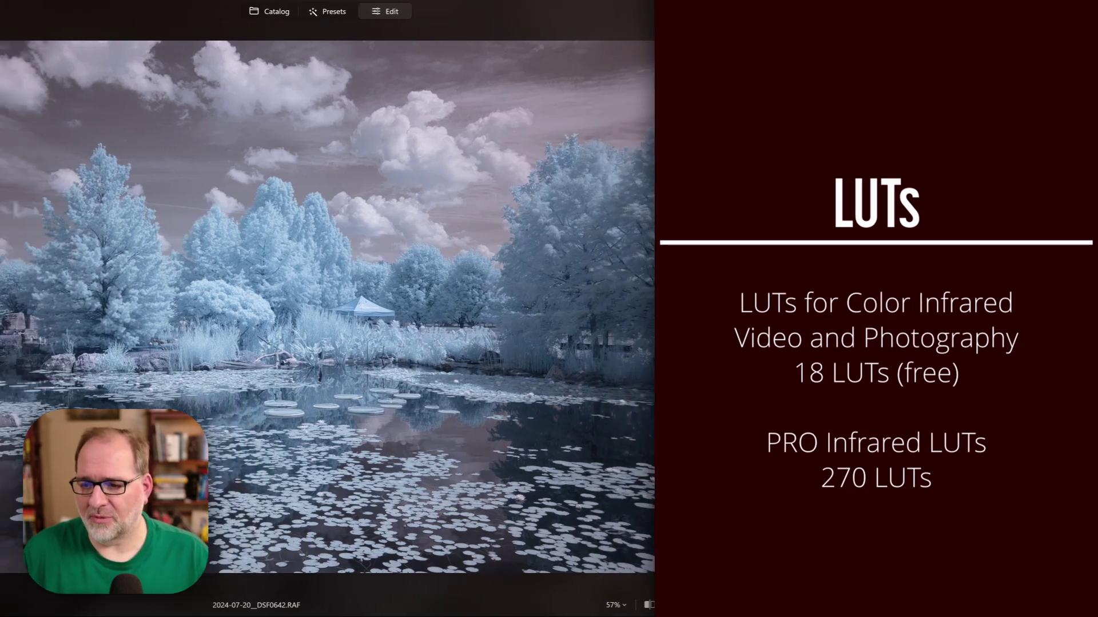
Step: Pick the Split LUT from Custom LUTs in the Mood effect's LUT list
{"action": "left_click", "coordinate": [949, 389]}
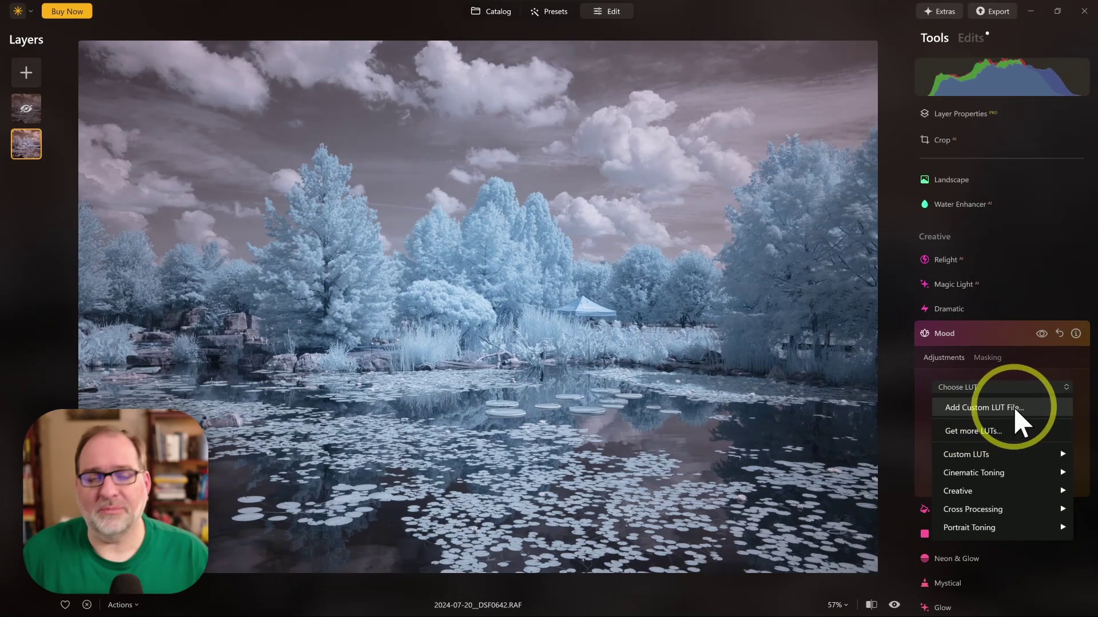
{"action": "mouse_move", "coordinate": [973, 457]}
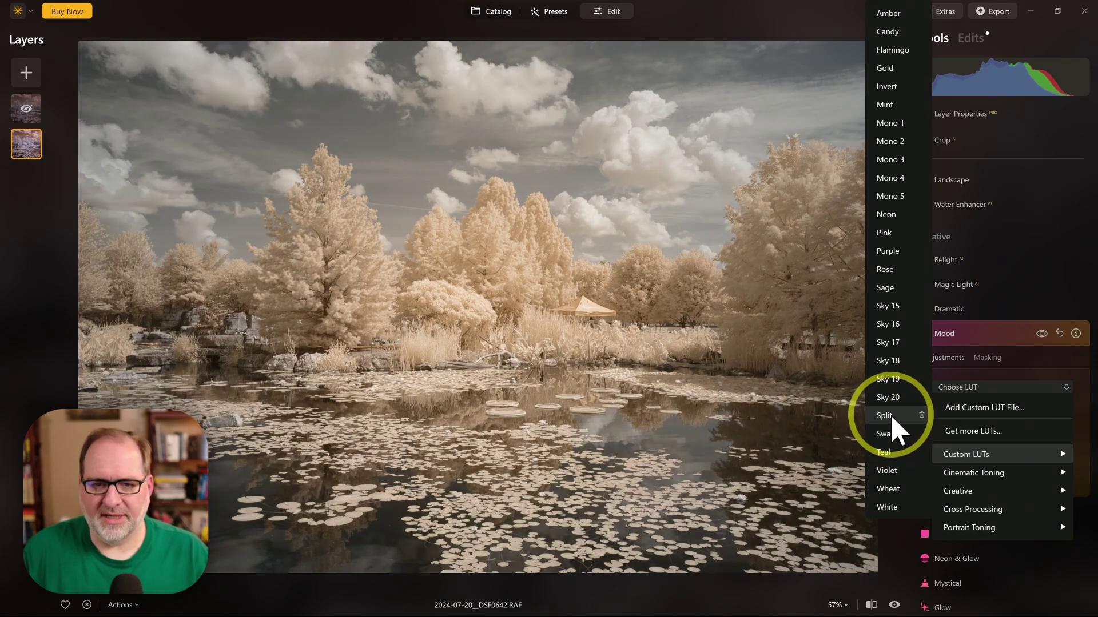
{"action": "left_click", "coordinate": [885, 416]}
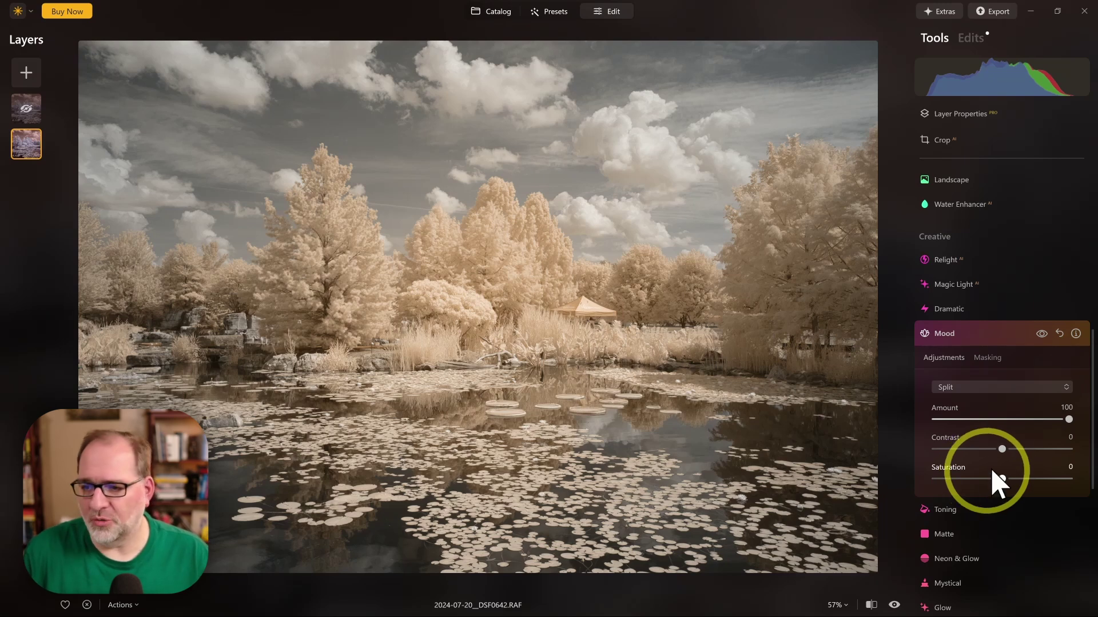
Step: Close Mood and raise the Essentials Structure Amount toward 34 for crisper trees and lilies
{"action": "left_click", "coordinate": [966, 338]}
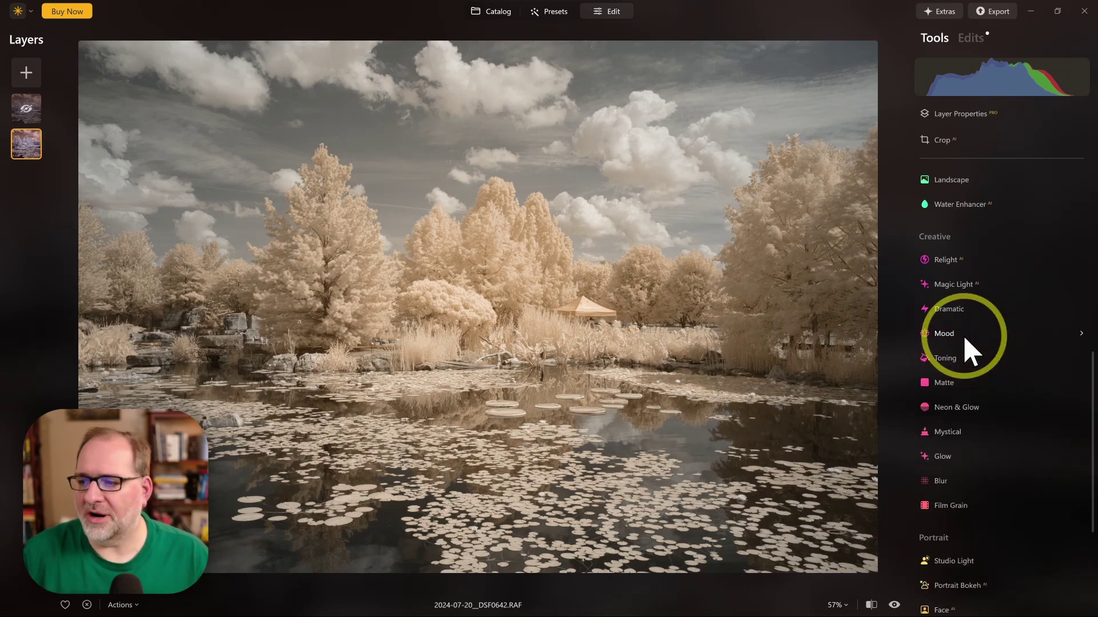
{"action": "scroll", "coordinate": [995, 363], "scroll_direction": "up", "scroll_amount": 7}
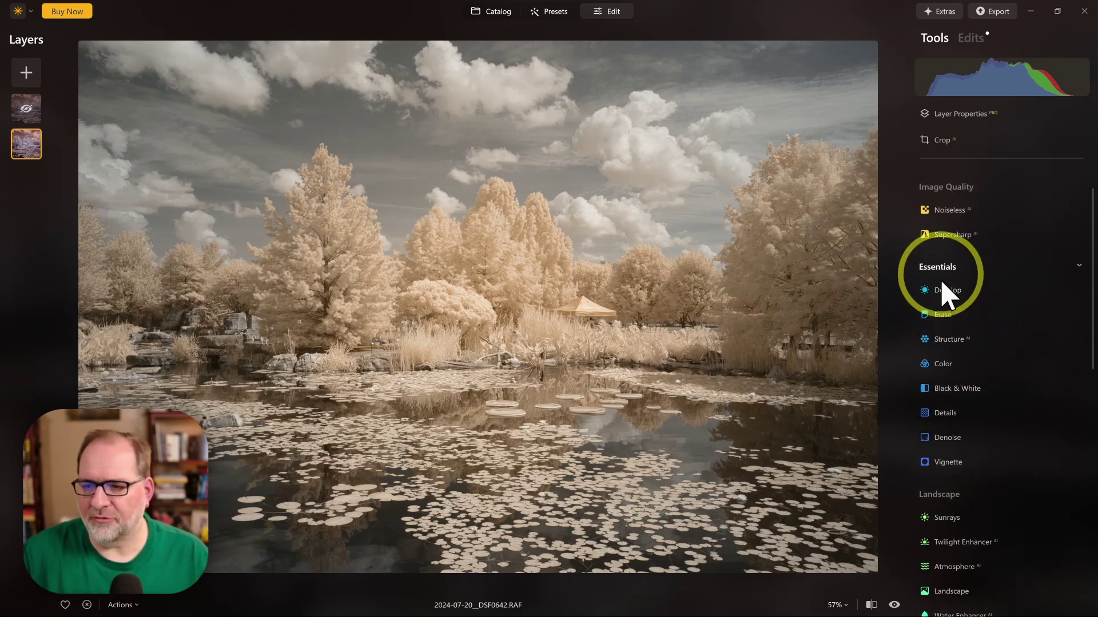
{"action": "left_click", "coordinate": [949, 340]}
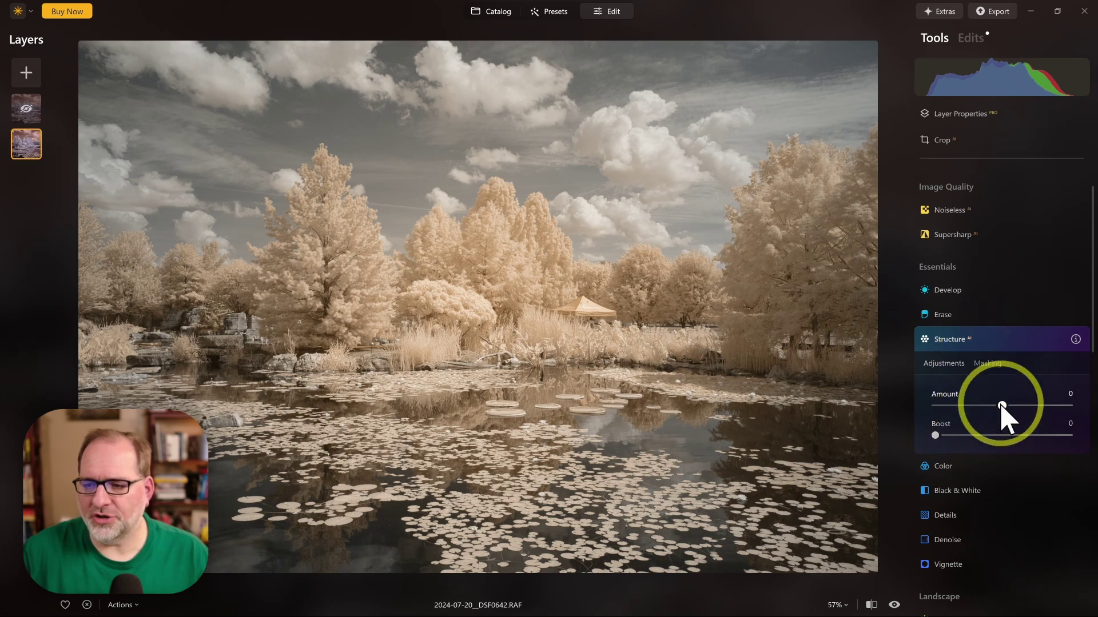
{"action": "left_click_drag", "start_coordinate": [1002, 405], "coordinate": [1022, 414]}
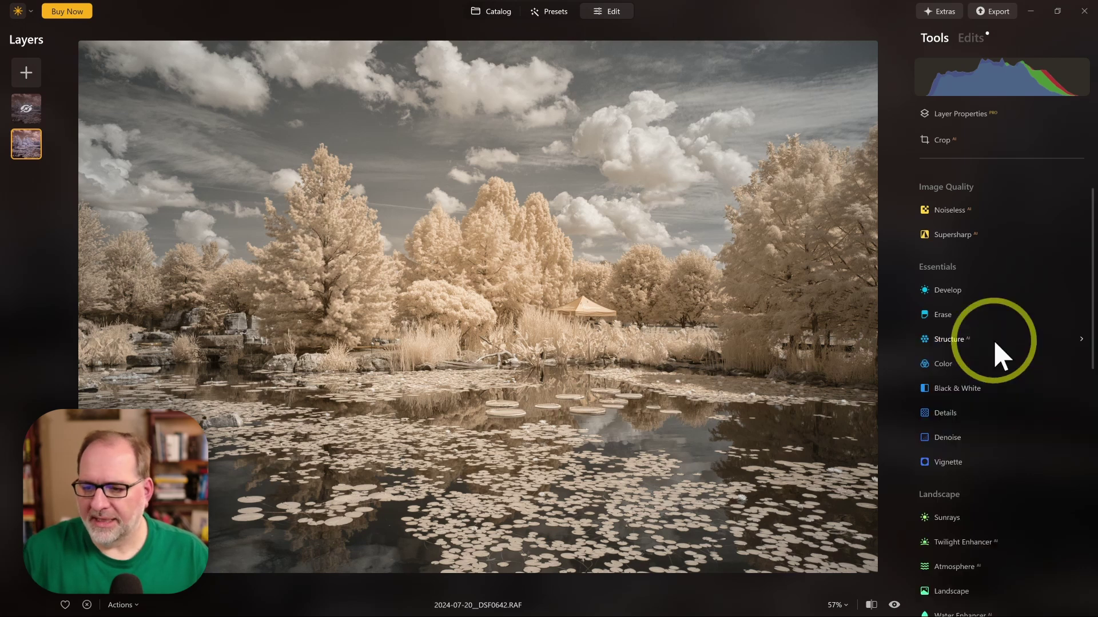
Step: Set the Landscape tool's Dehaze slider to 19
{"action": "scroll", "coordinate": [999, 355], "scroll_direction": "down", "scroll_amount": 3}
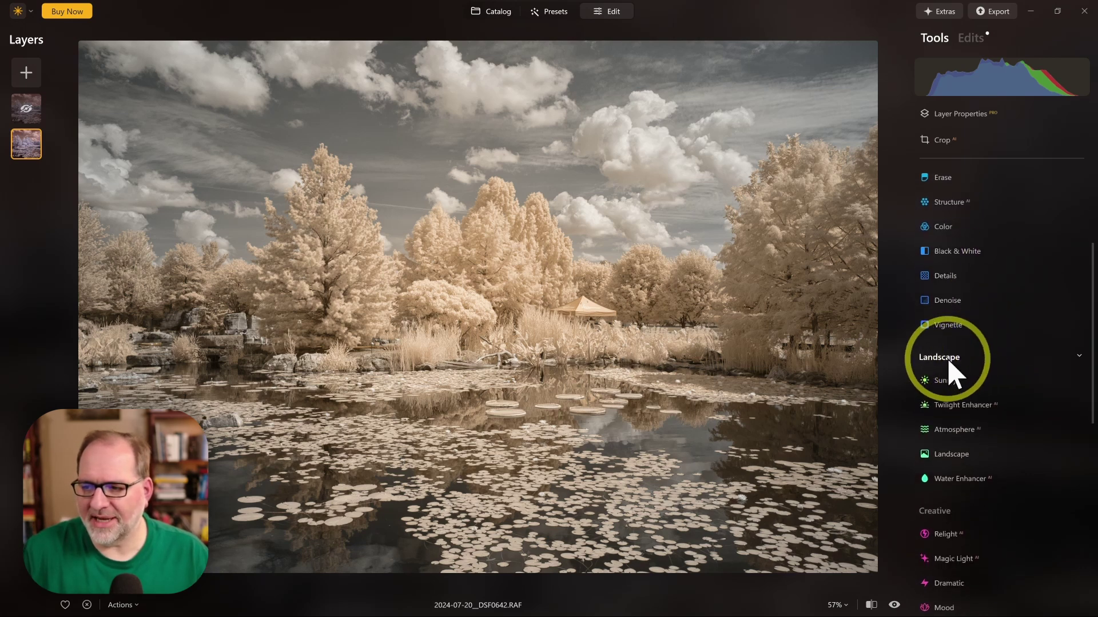
{"action": "left_click", "coordinate": [948, 456]}
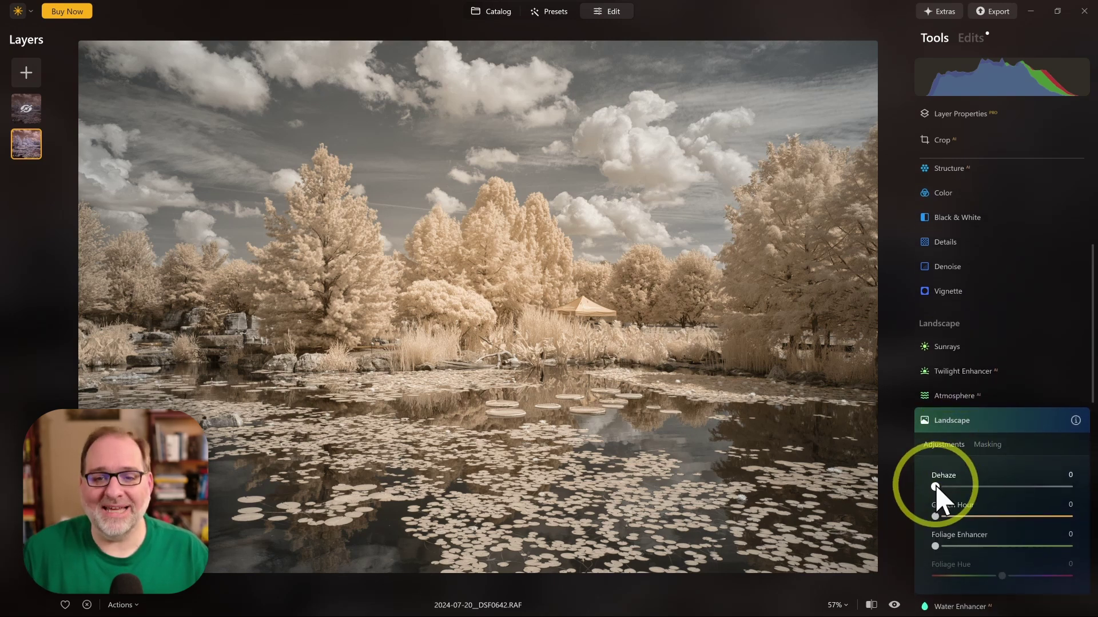
{"action": "left_click_drag", "start_coordinate": [935, 488], "coordinate": [961, 488]}
{"action": "scroll", "coordinate": [975, 498], "scroll_direction": "down", "scroll_amount": 3}
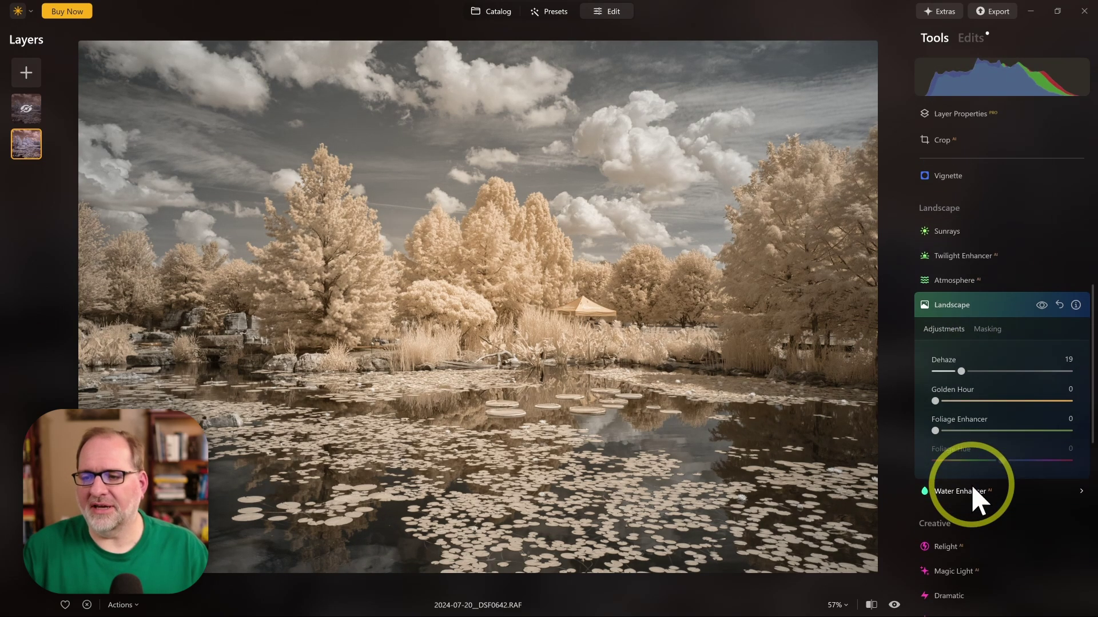
Step: Limit the Landscape adjustment to the sky with a Mask AI Sky mask, then return to its sliders
{"action": "left_click", "coordinate": [985, 309]}
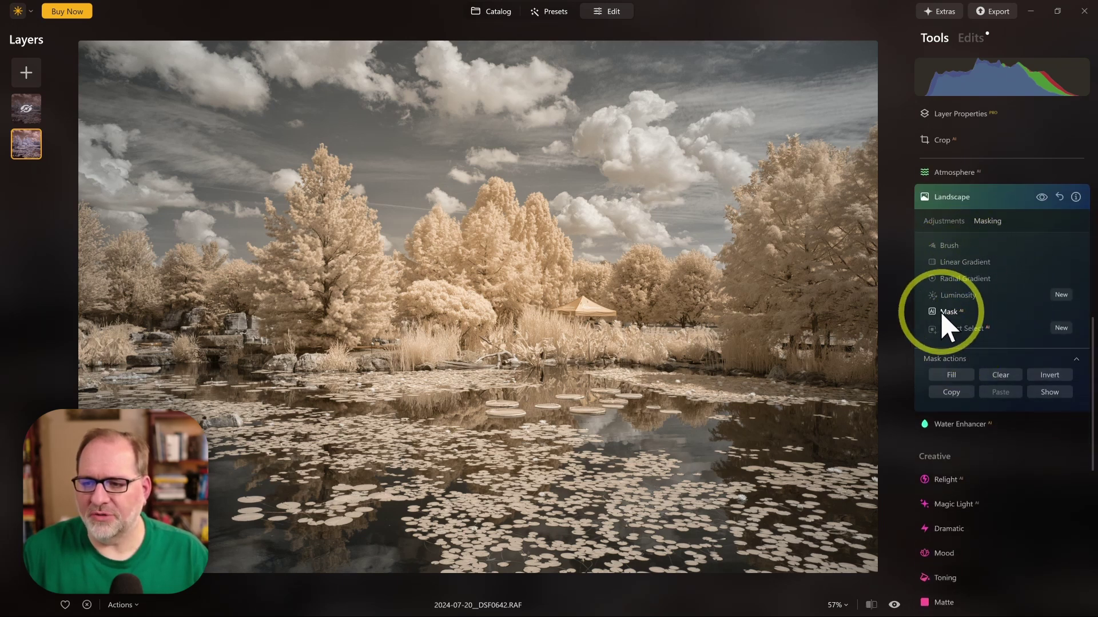
{"action": "left_click", "coordinate": [949, 311]}
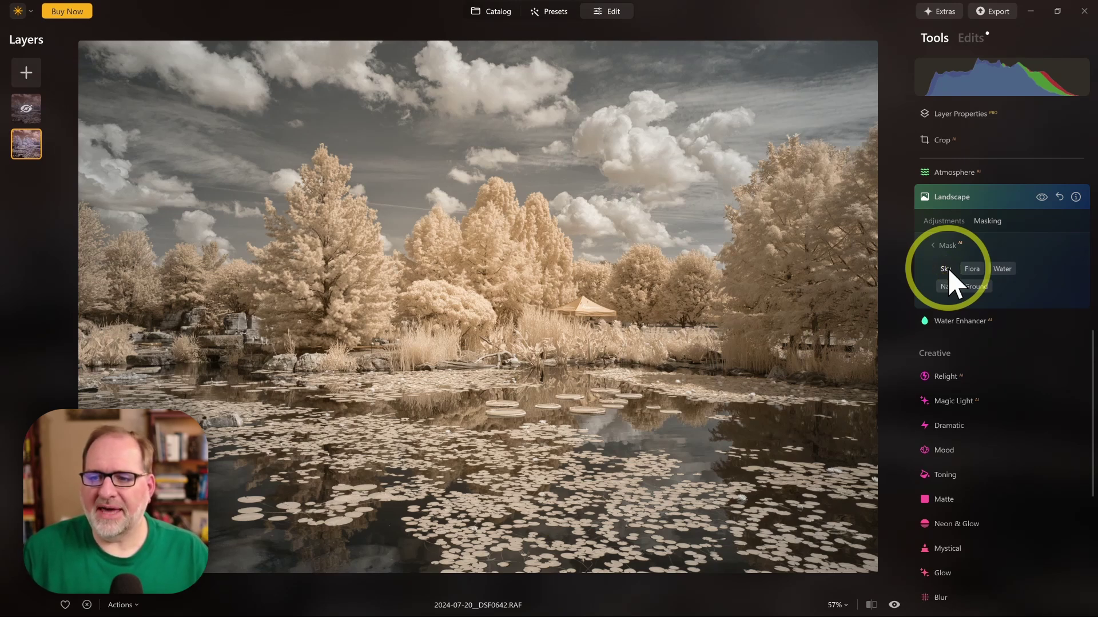
{"action": "left_click", "coordinate": [946, 271]}
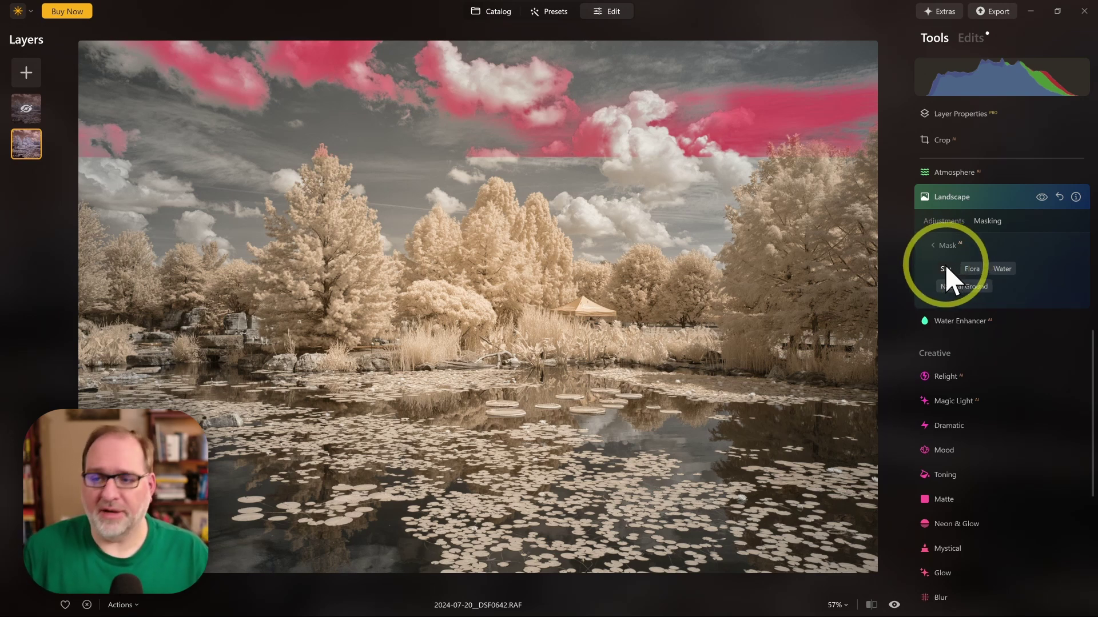
{"action": "left_click", "coordinate": [943, 220]}
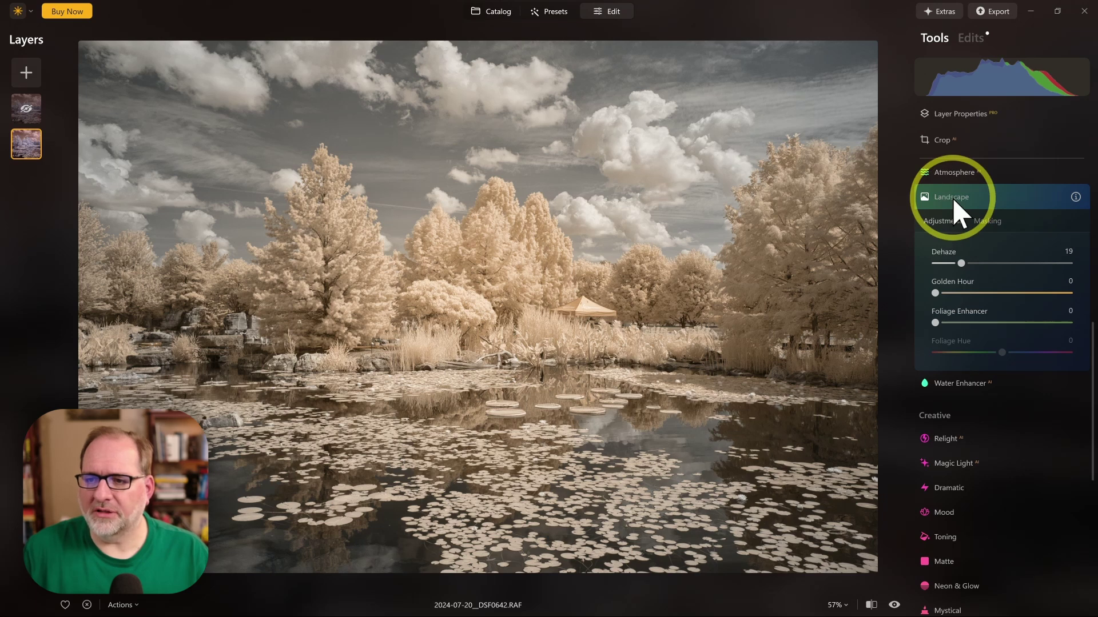
Step: Close Landscape and apply a Glow of type Orton Effect Soft at Amount 12
{"action": "left_click", "coordinate": [952, 198]}
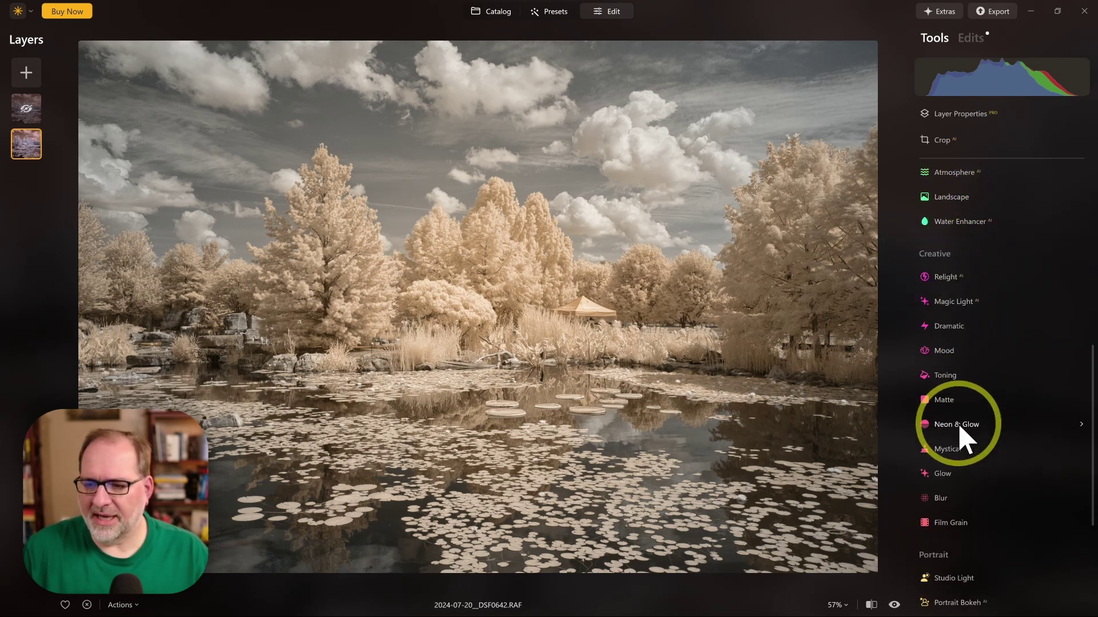
{"action": "left_click", "coordinate": [943, 476]}
{"action": "scroll", "coordinate": [1009, 417], "scroll_direction": "down", "scroll_amount": 3}
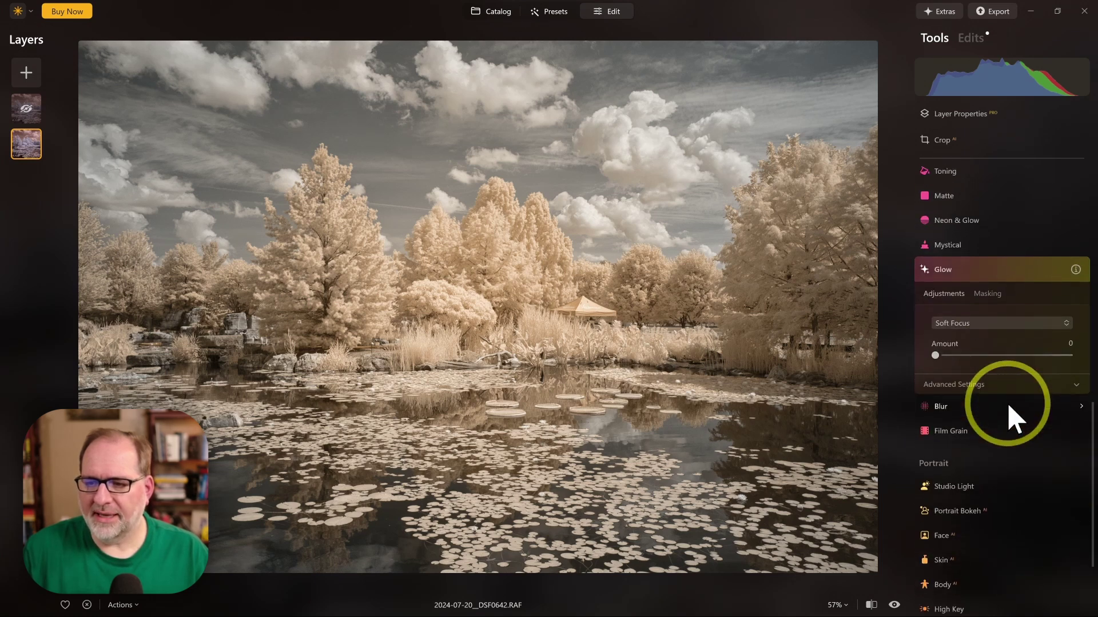
{"action": "left_click", "coordinate": [989, 317]}
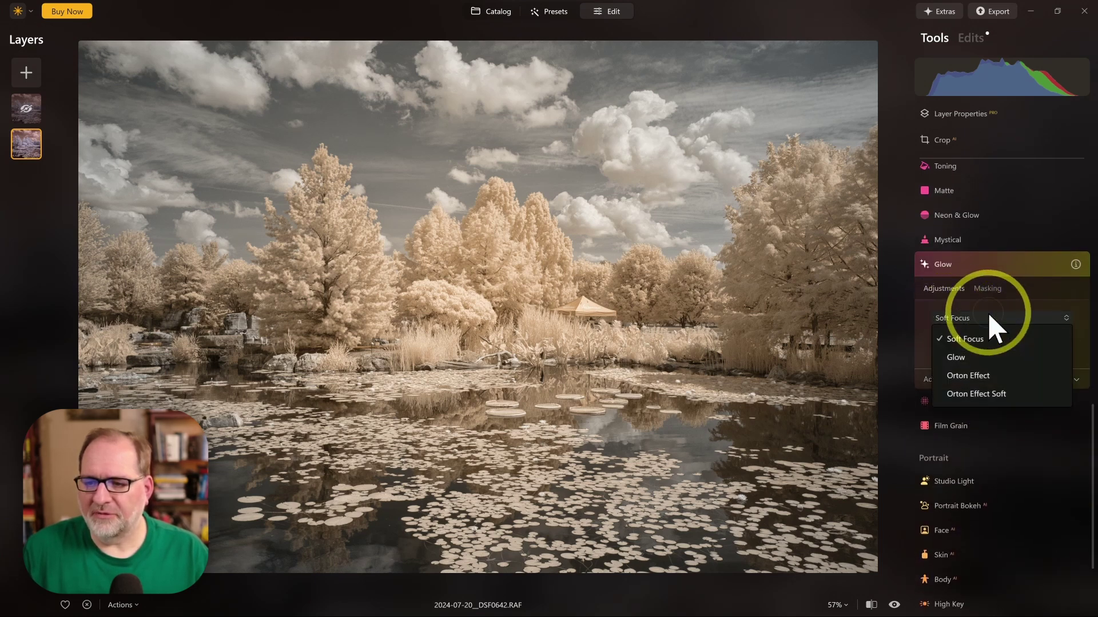
{"action": "left_click", "coordinate": [973, 376]}
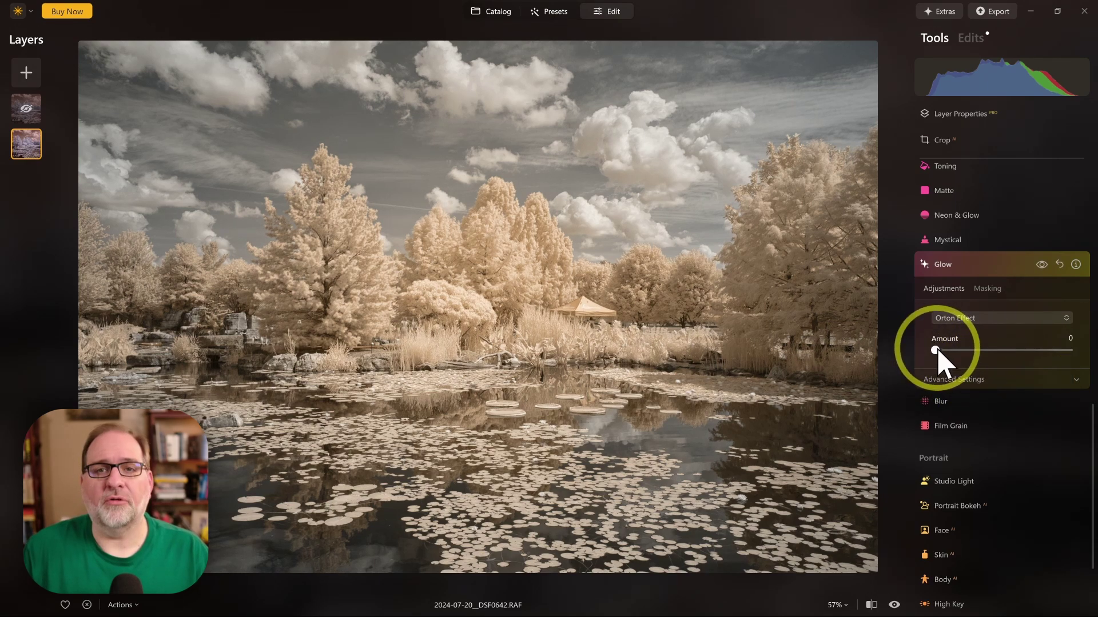
{"action": "left_click_drag", "start_coordinate": [934, 350], "coordinate": [973, 359]}
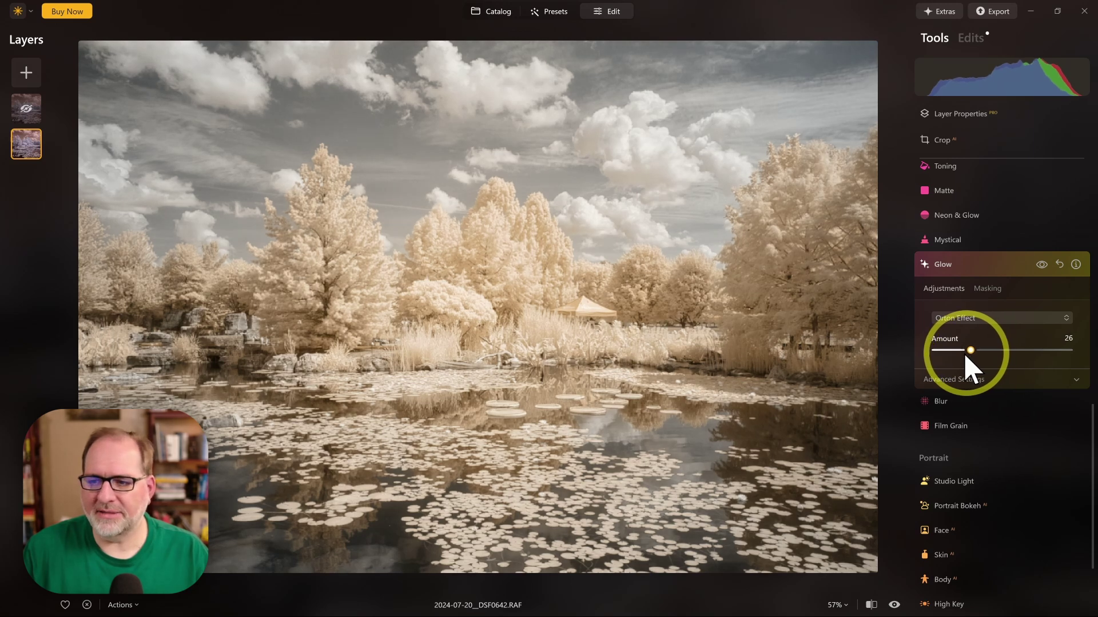
{"action": "left_click", "coordinate": [978, 321]}
{"action": "left_click", "coordinate": [975, 393]}
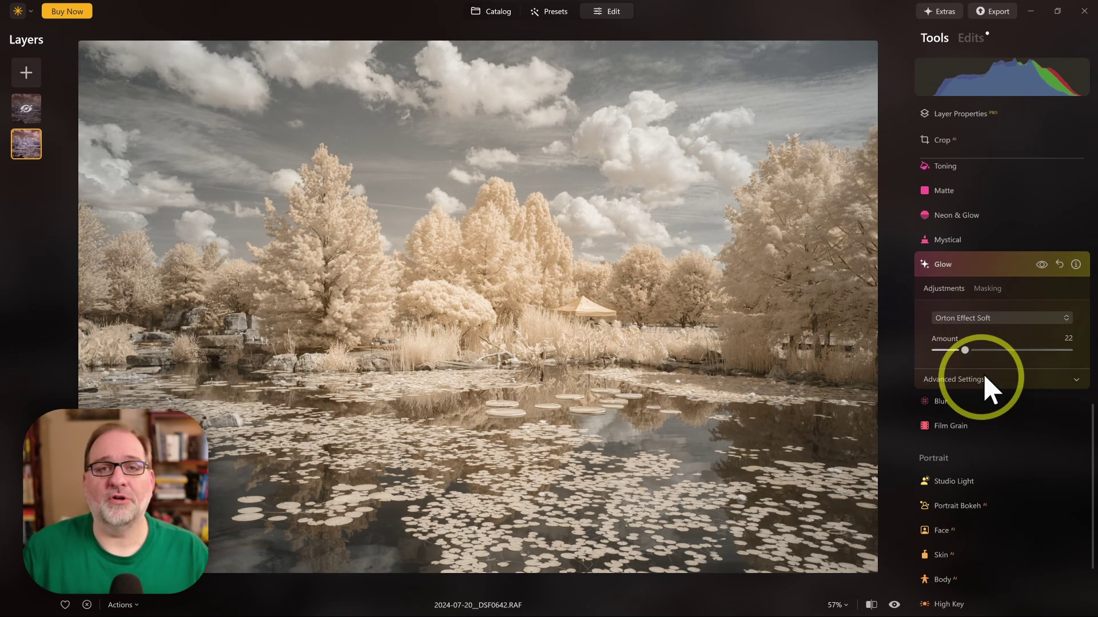
{"action": "left_click_drag", "start_coordinate": [971, 353], "coordinate": [959, 353]}
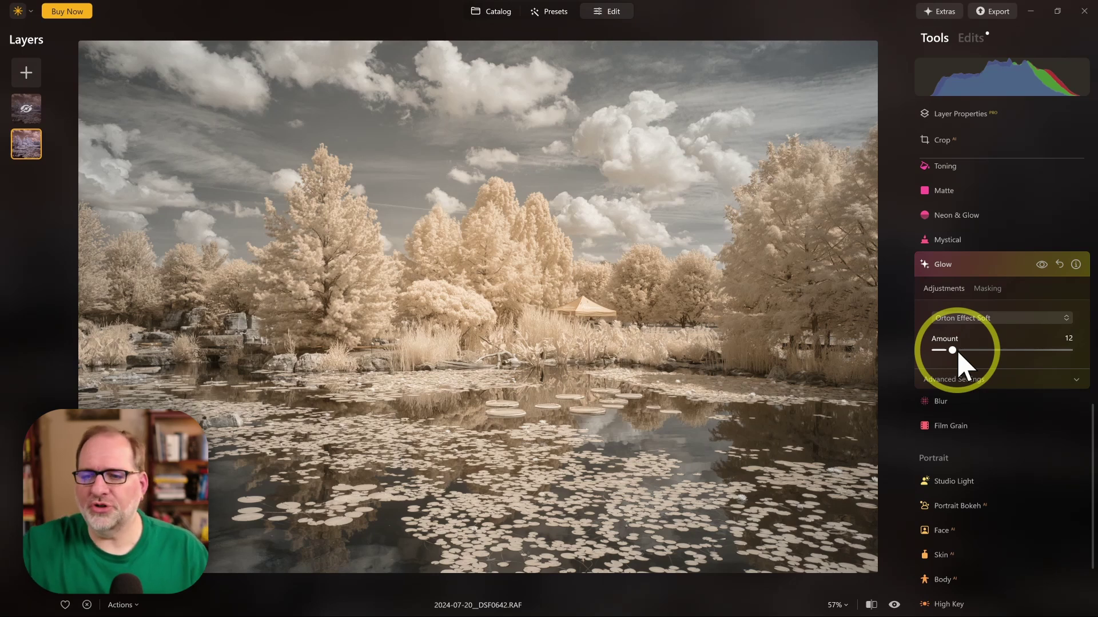
Step: Expand the Develop settings and collapse their Curves section
{"action": "scroll", "coordinate": [972, 363], "scroll_direction": "up", "scroll_amount": 10}
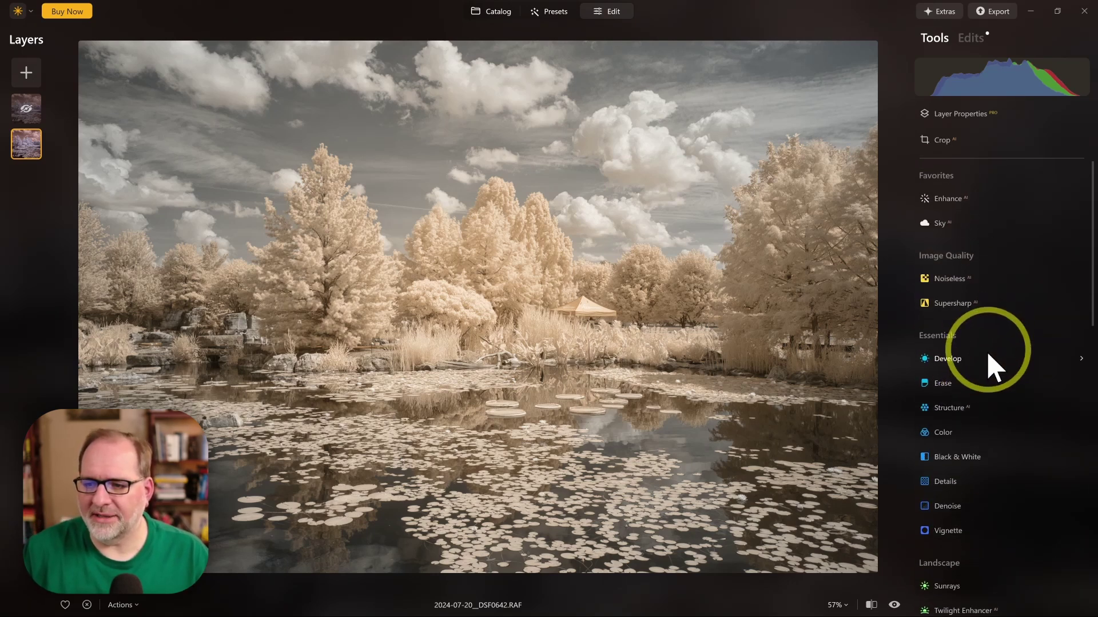
{"action": "left_click", "coordinate": [954, 360]}
{"action": "left_click", "coordinate": [986, 285]}
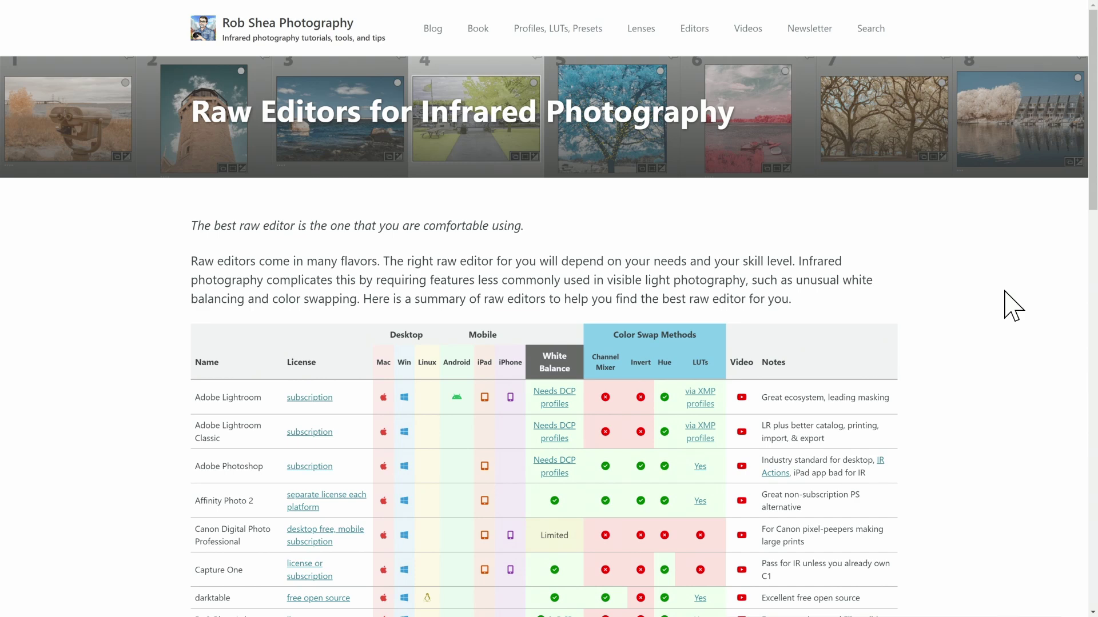
Step: Scroll down through the browser's raw editors comparison table
{"action": "scroll", "coordinate": [1012, 306], "scroll_direction": "down", "scroll_amount": 1}
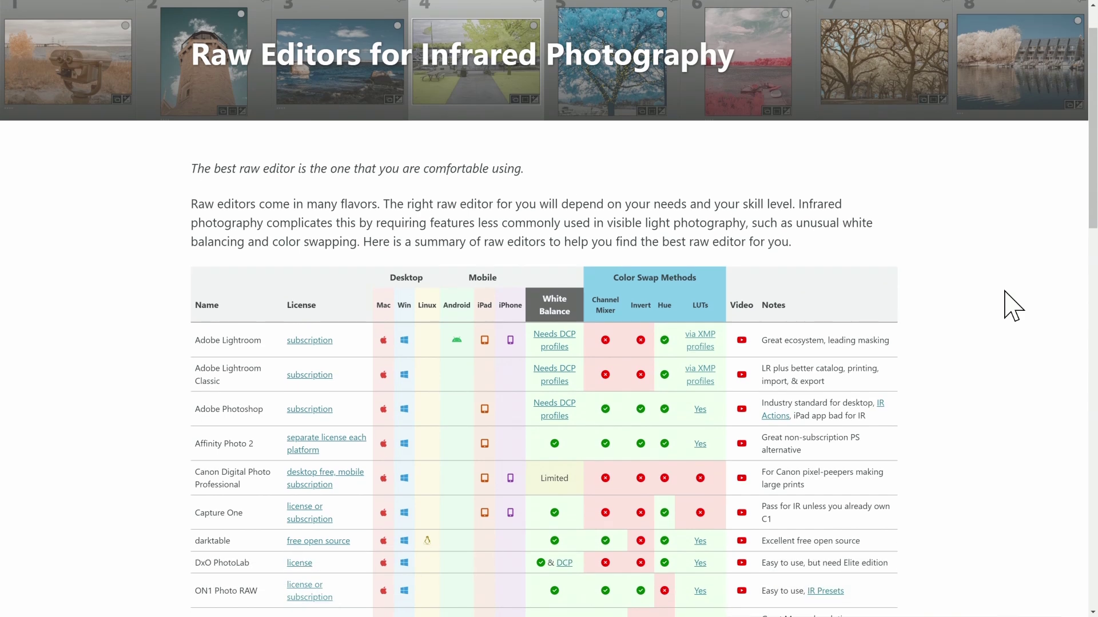
{"action": "scroll", "coordinate": [1012, 306], "scroll_direction": "down", "scroll_amount": 1}
{"action": "scroll", "coordinate": [1013, 306], "scroll_direction": "down", "scroll_amount": 2}
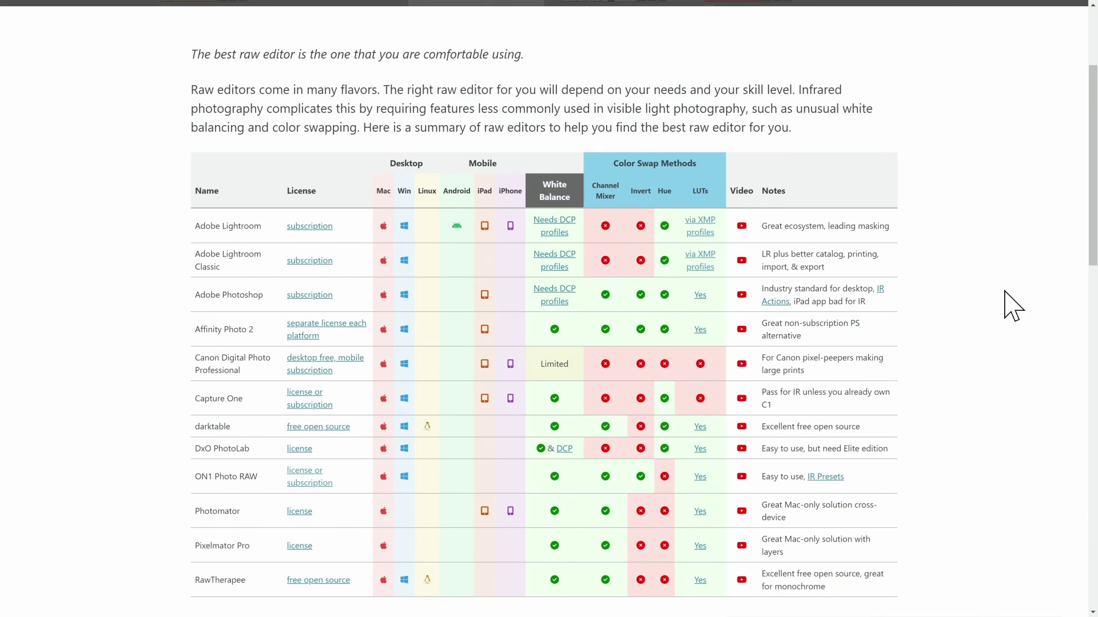